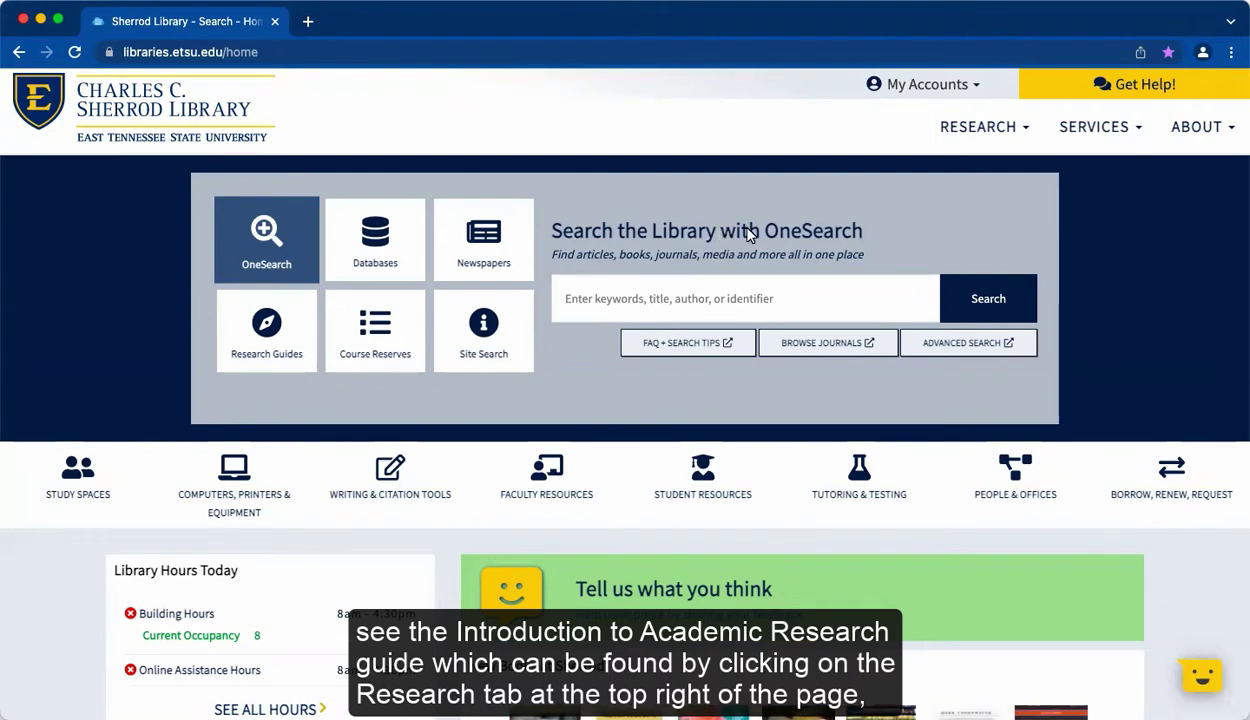
Step: Look up where the Introduction to Academic Research guide is listed among the library's guides and tutorials
click(996, 127)
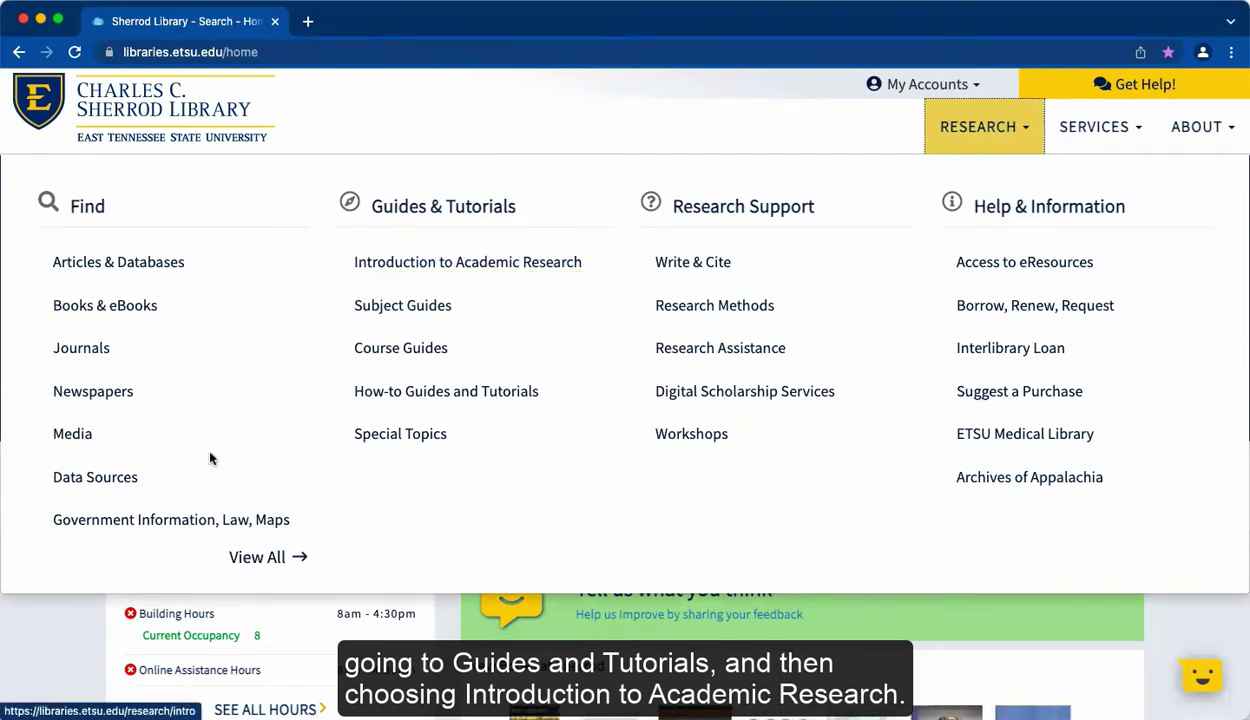
click(57, 630)
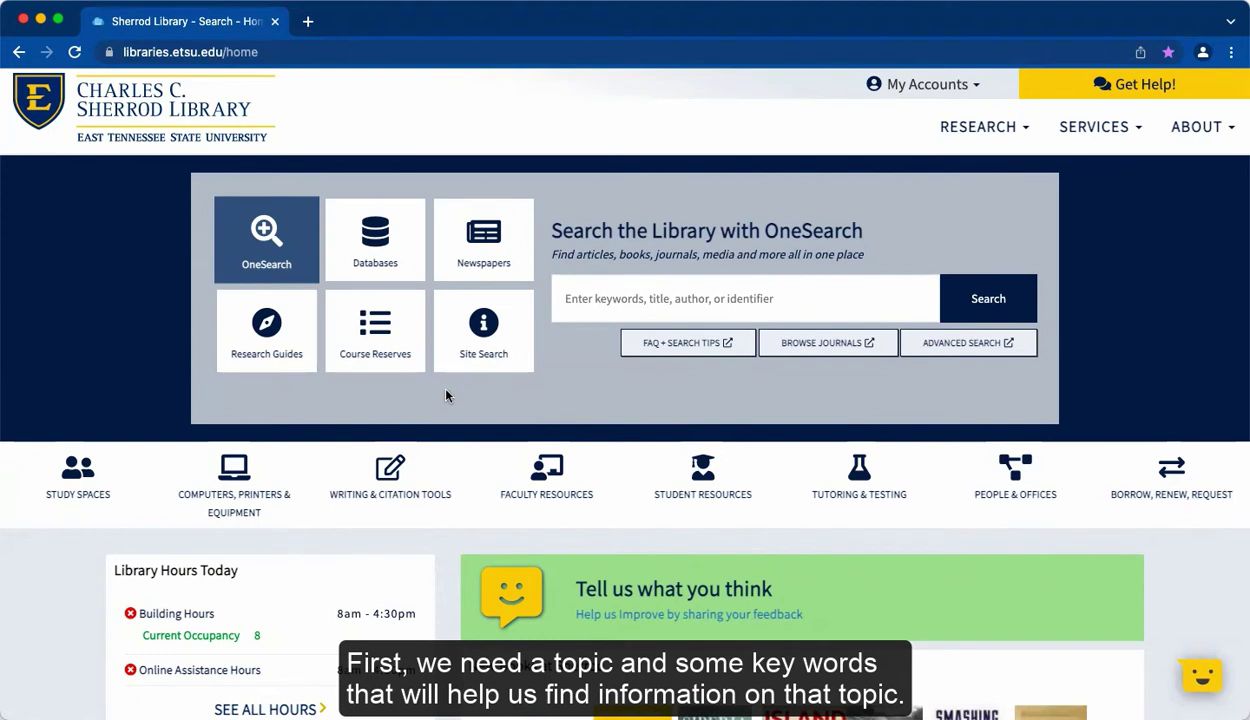
Step: Search the library with OneSearch for "Supply Chain Management" AND Electronics
click(618, 300)
text(")
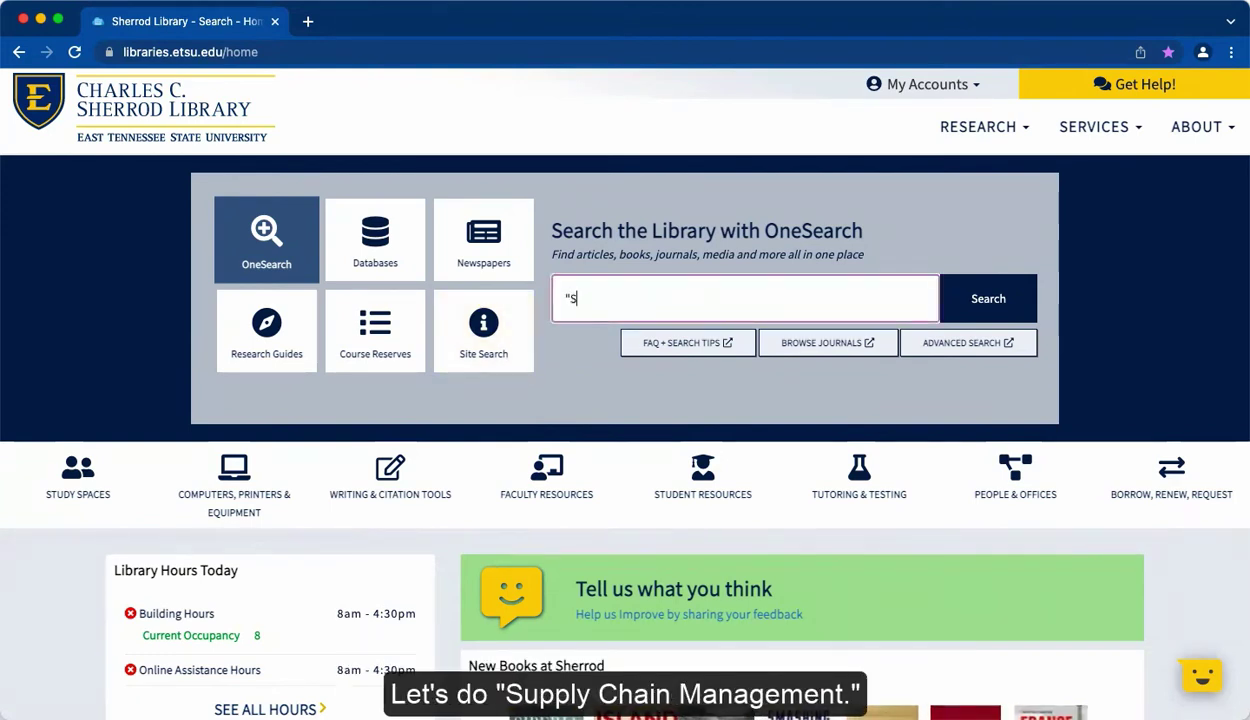
text(Supply Chain Ma)
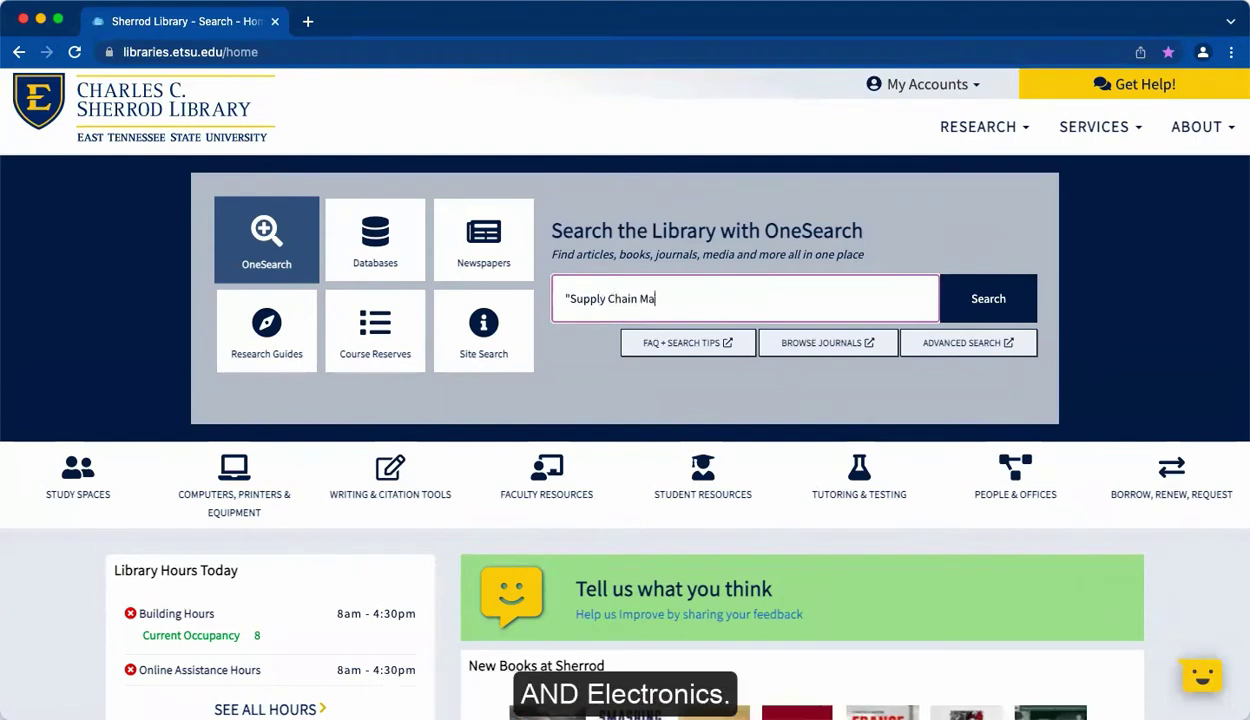
text(nagement")
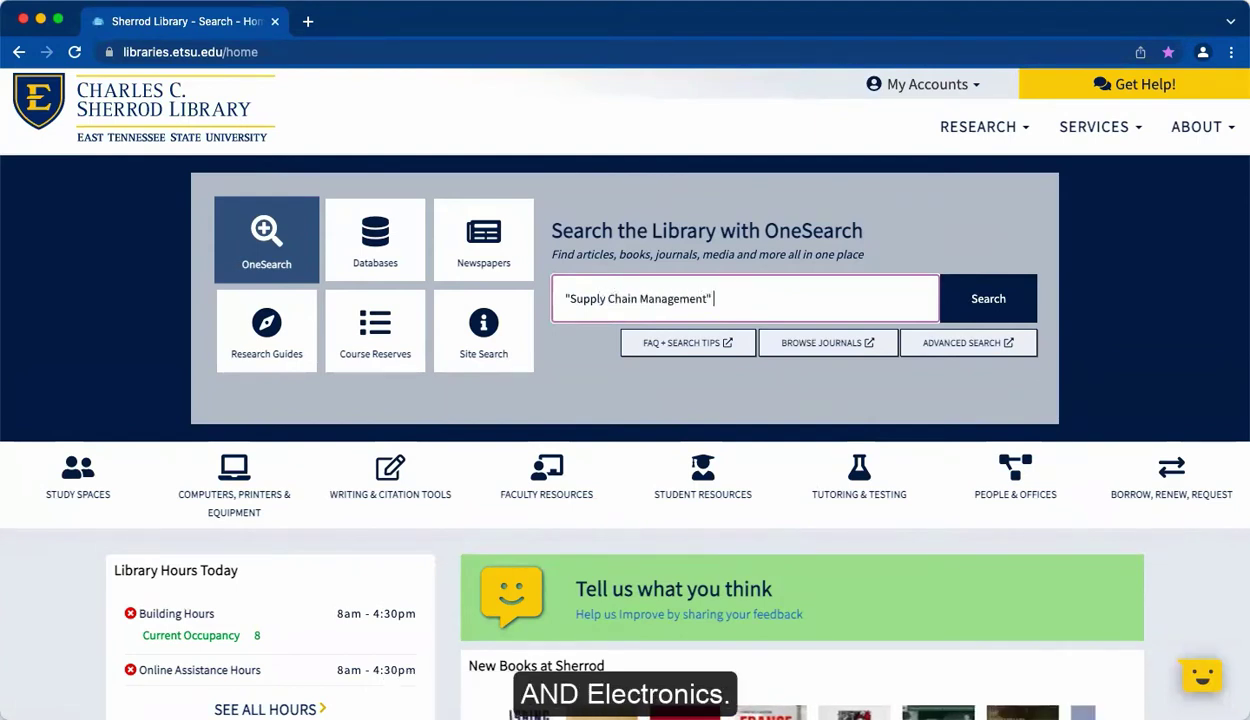
text( AND Elec)
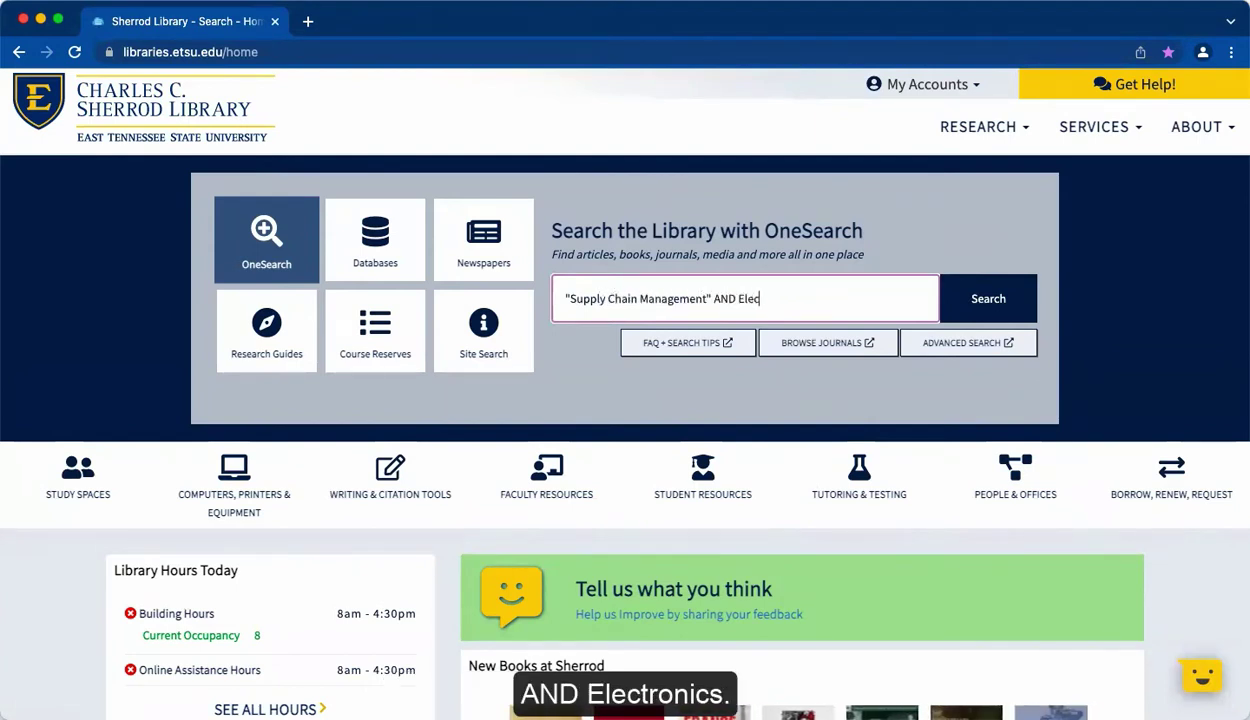
text(tronics)
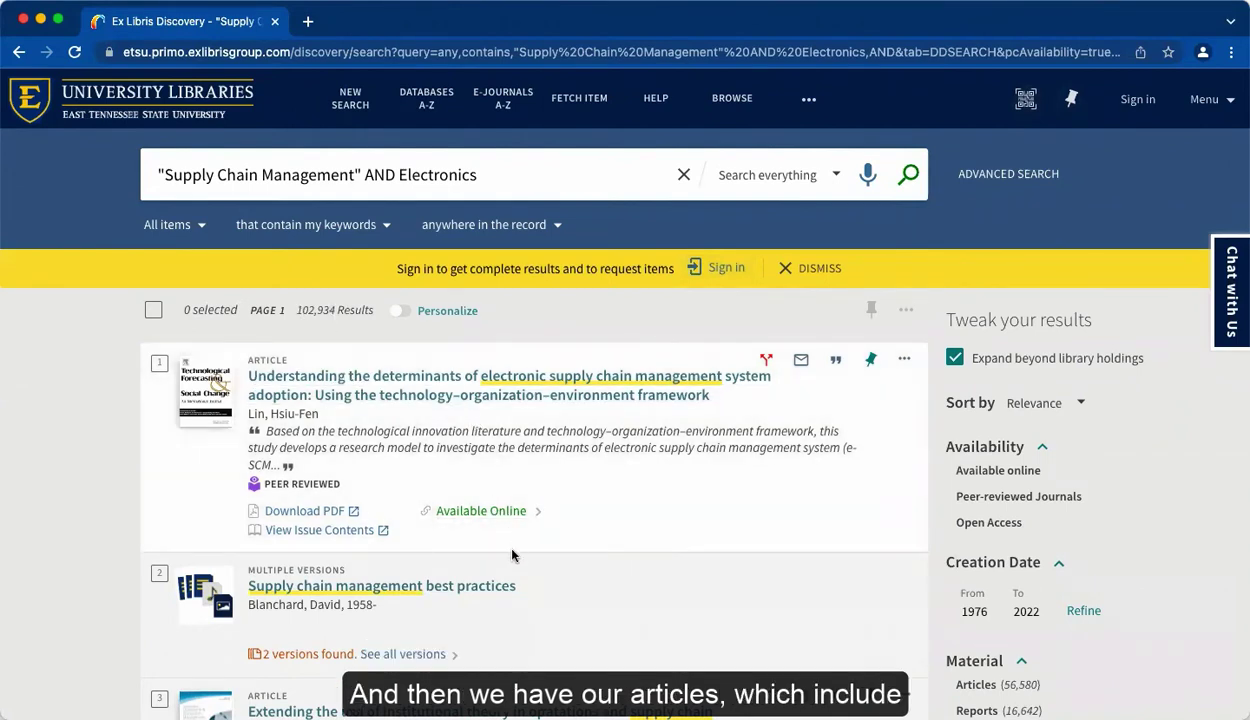
Step: Examine the search results and the available filters, such as availability, creation date, material, subject and author
scroll(512, 556, down, 10)
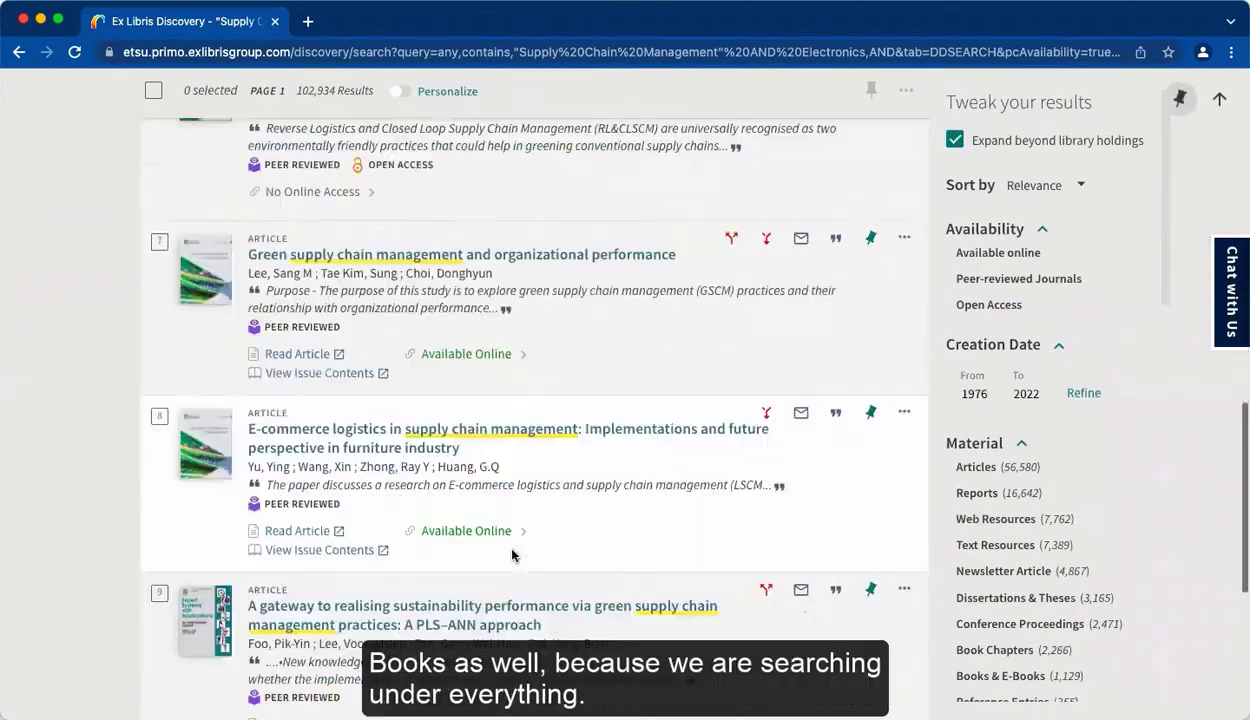
scroll(512, 556, down, 4)
scroll(512, 556, up, 15)
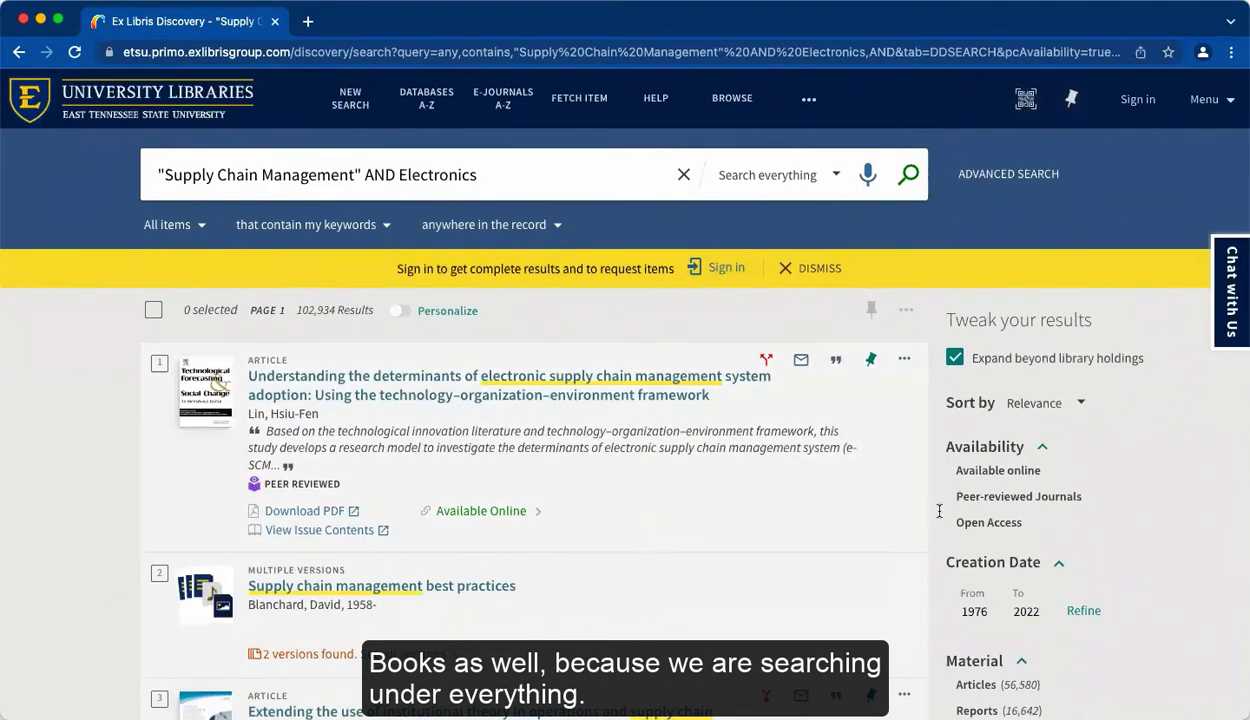
scroll(1000, 470, down, 3)
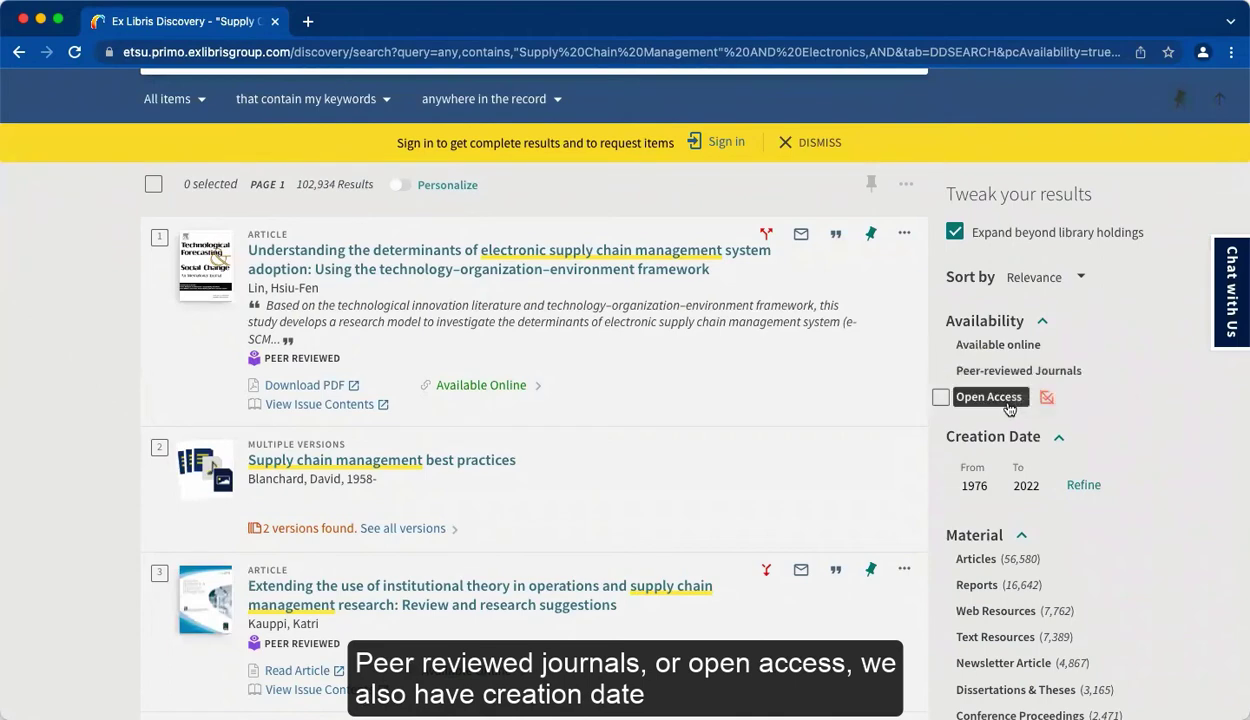
scroll(985, 492, down, 5)
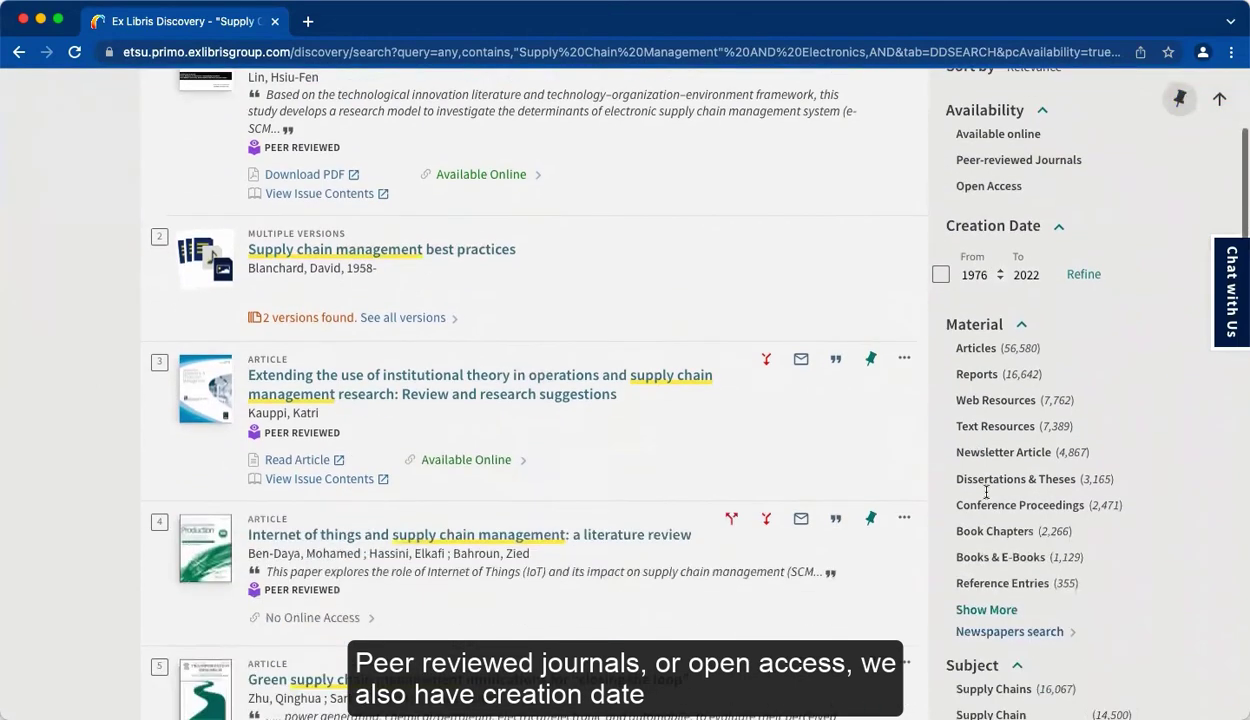
scroll(985, 492, down, 10)
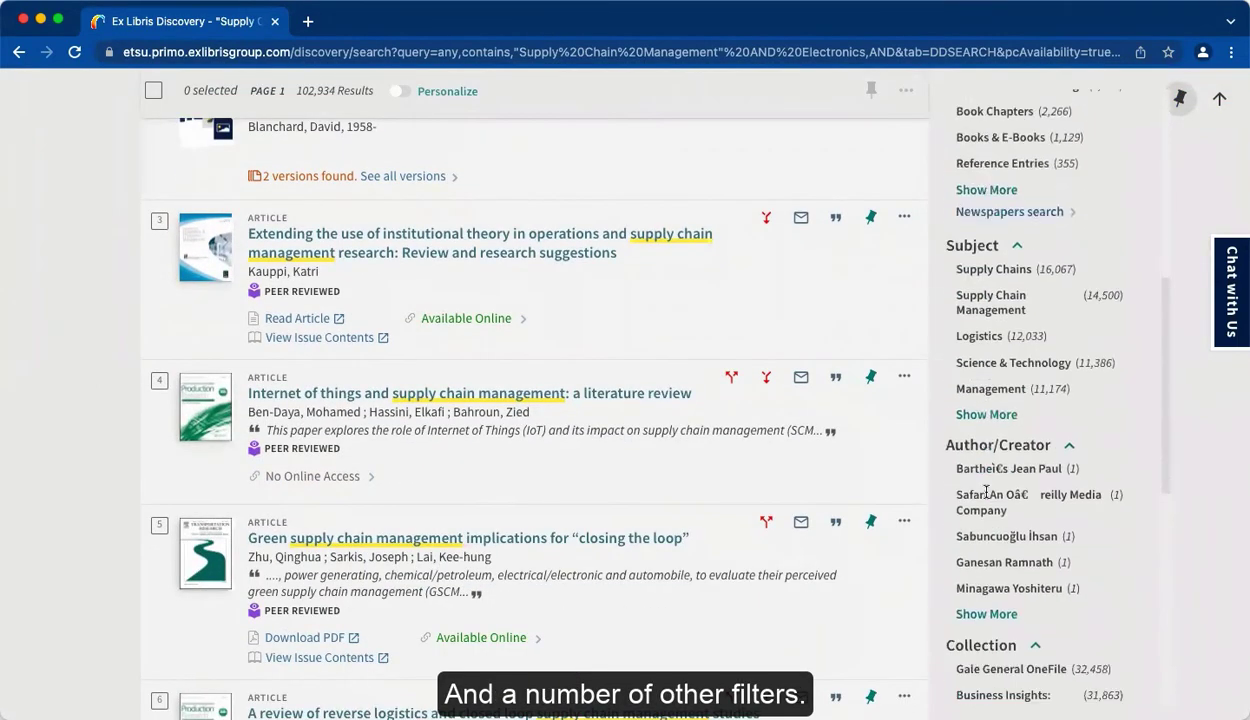
scroll(985, 497, up, 10)
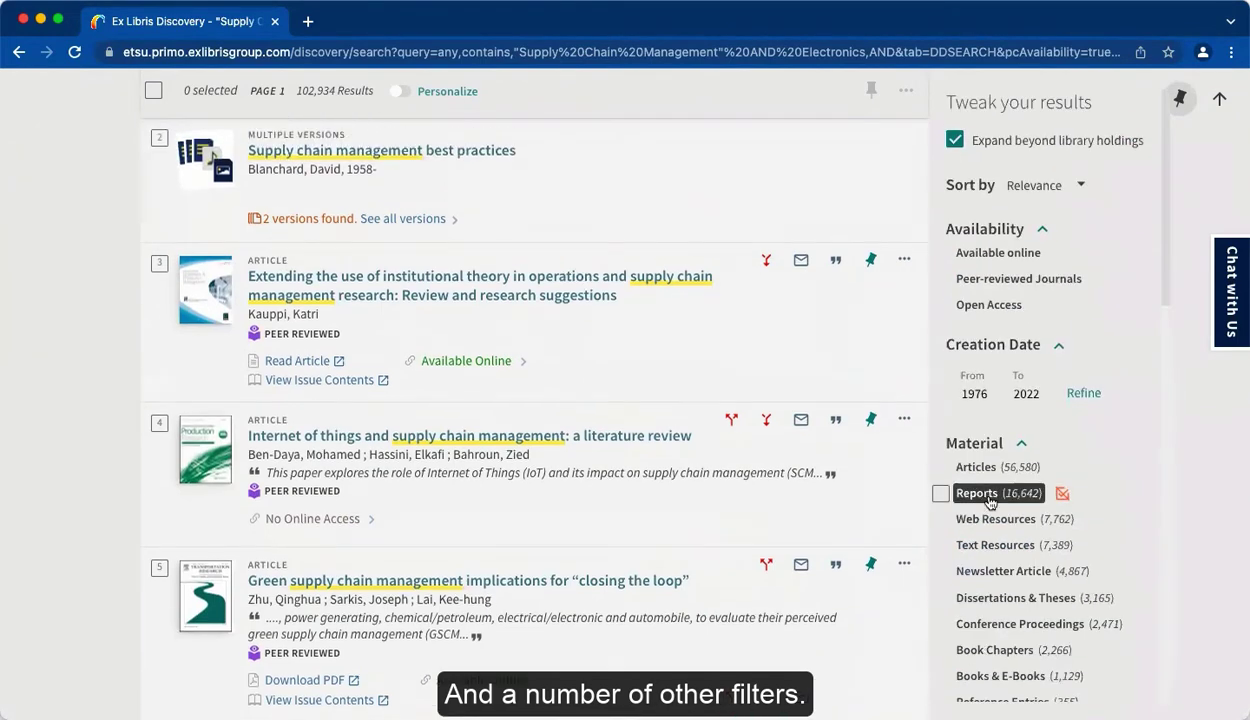
Step: Sign in to the library catalogue using the East Tennessee State University login
scroll(724, 378, up, 5)
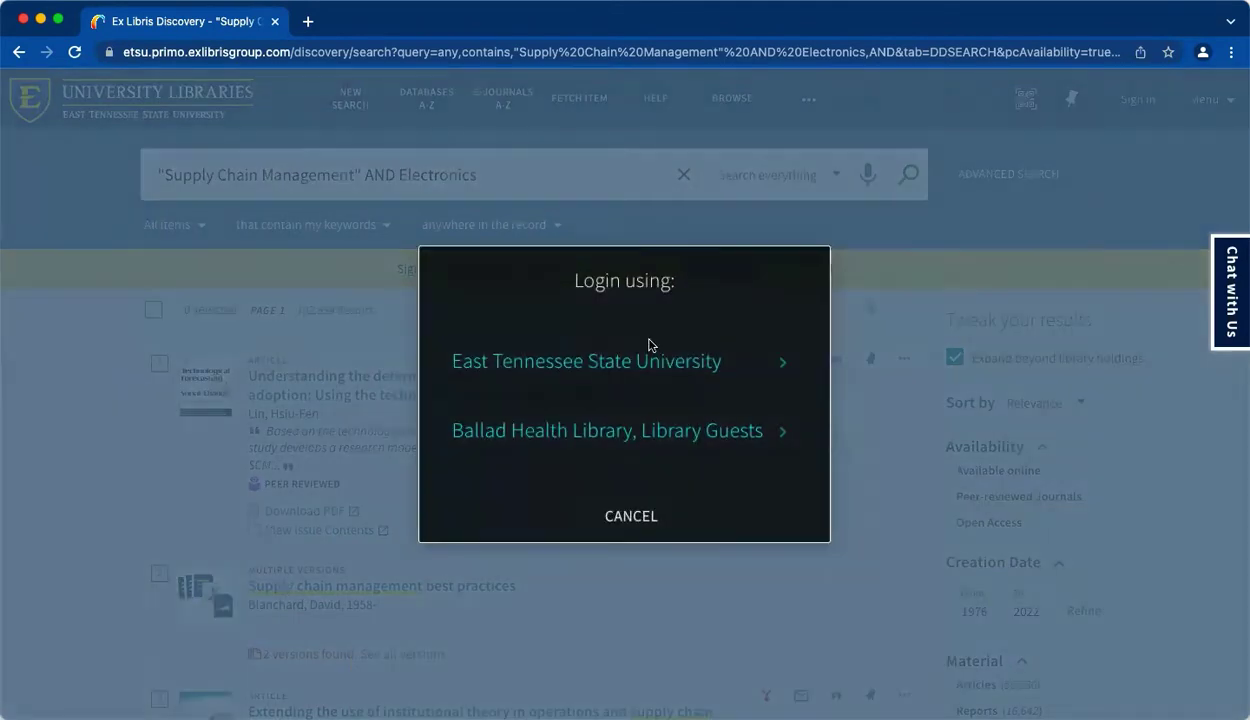
click(647, 350)
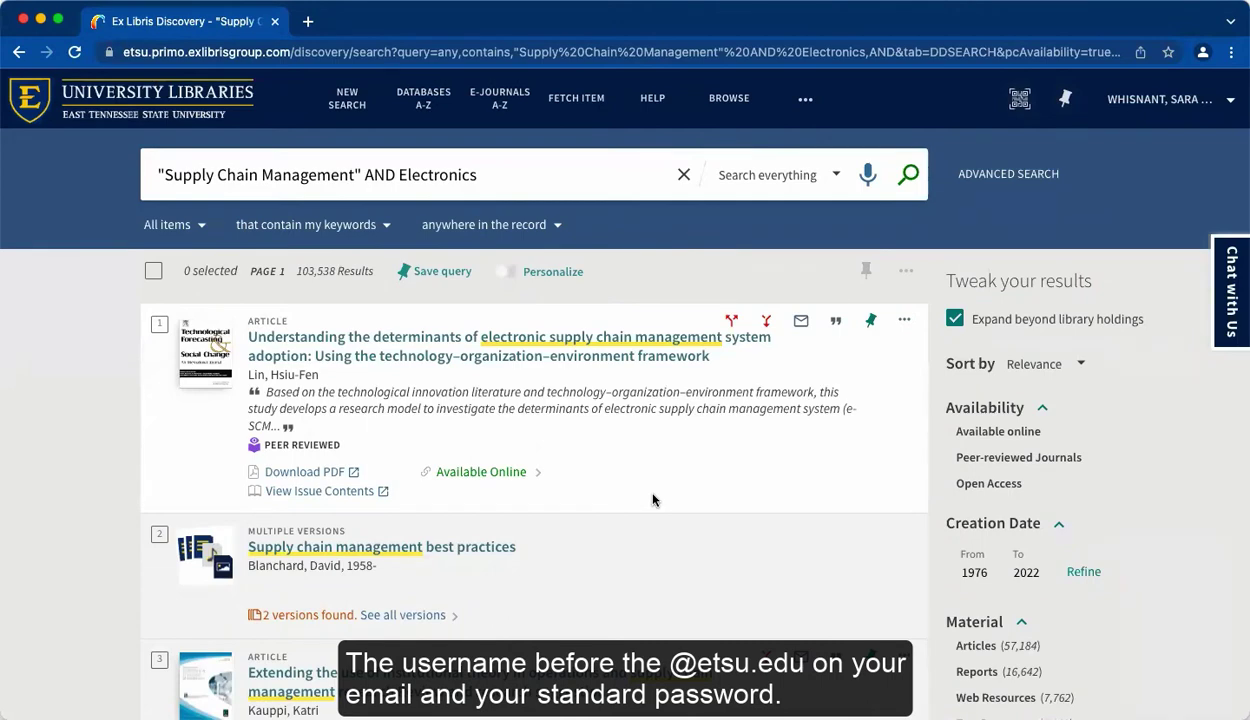
Step: Look through the first two pages of results for items that are not marked as peer reviewed
scroll(652, 500, down, 4)
scroll(652, 500, down, 7)
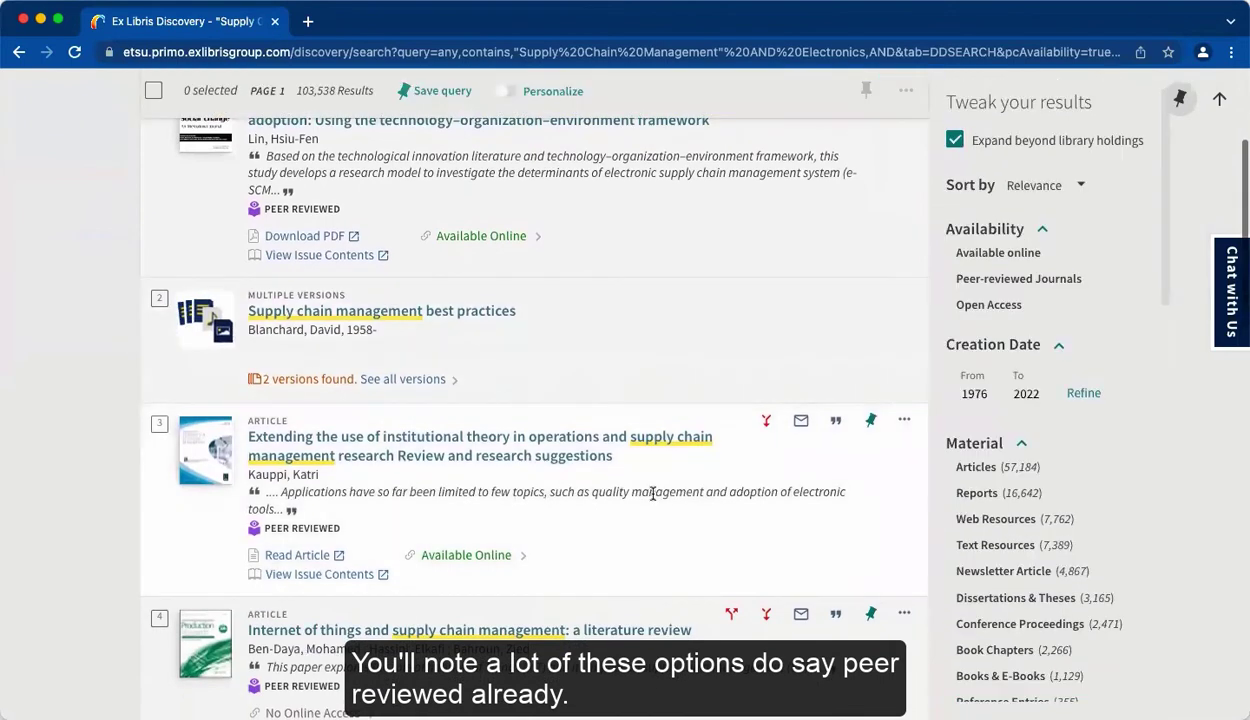
scroll(652, 493, down, 14)
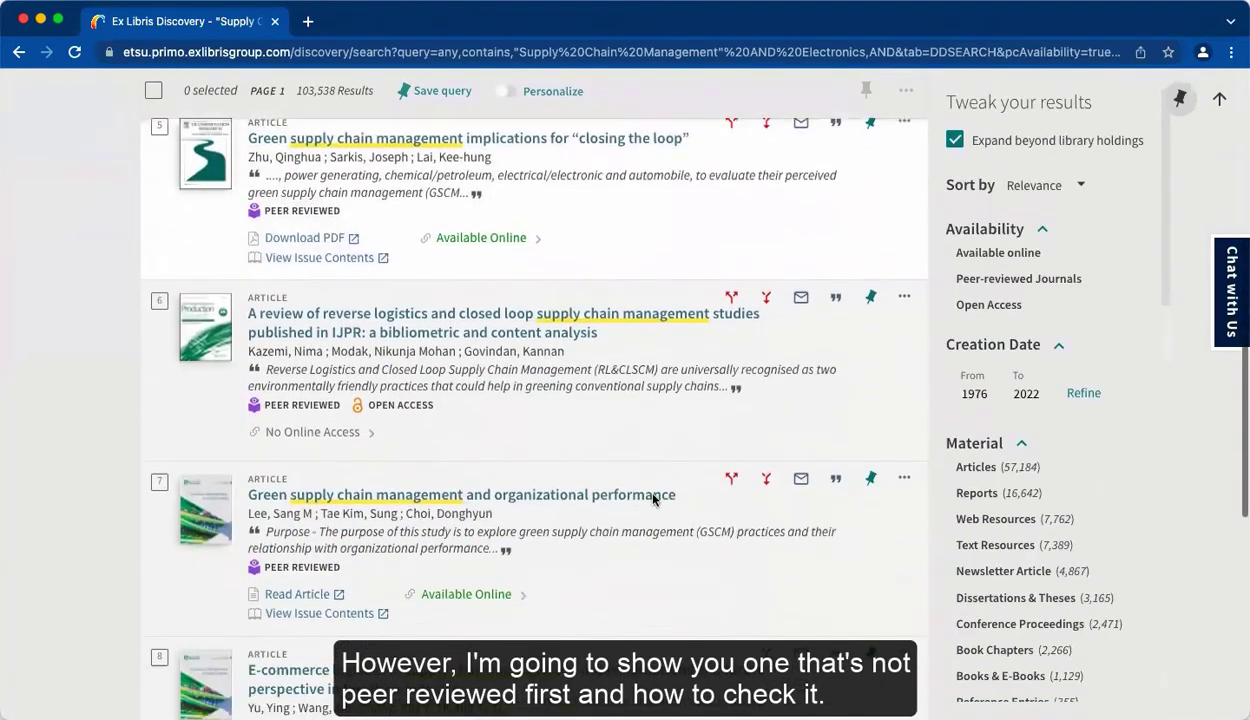
scroll(652, 493, down, 6)
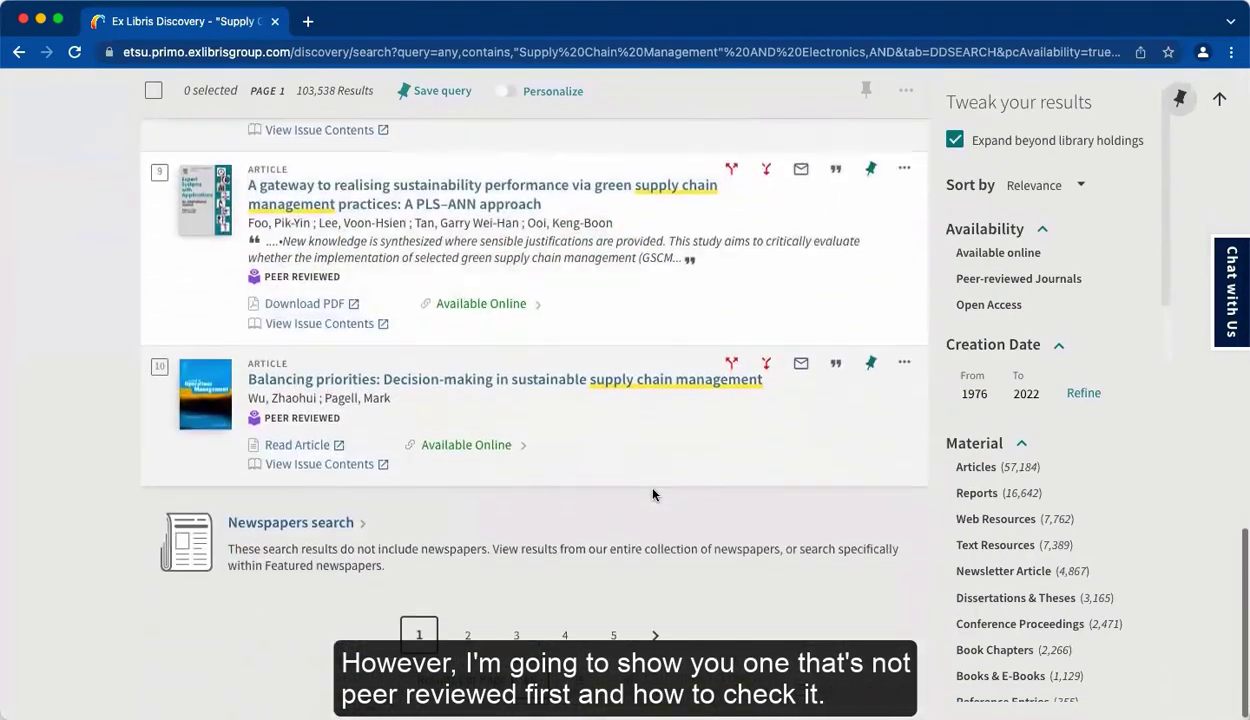
click(466, 630)
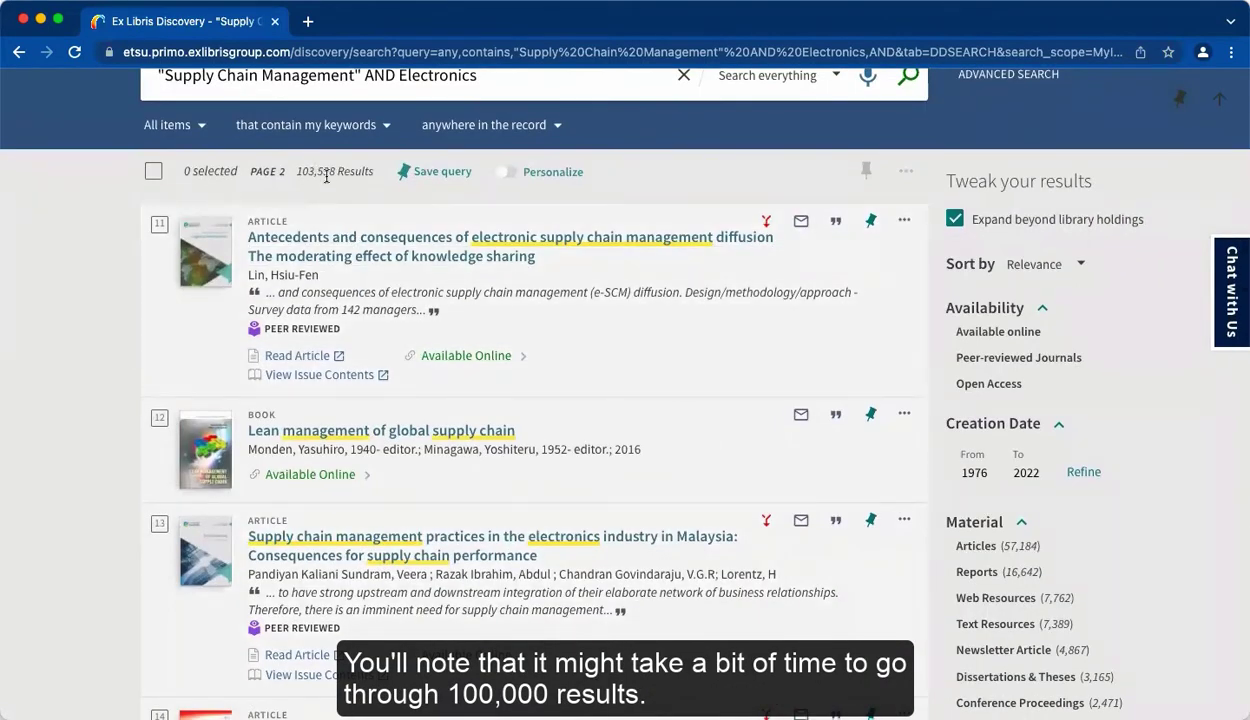
scroll(357, 463, down, 6)
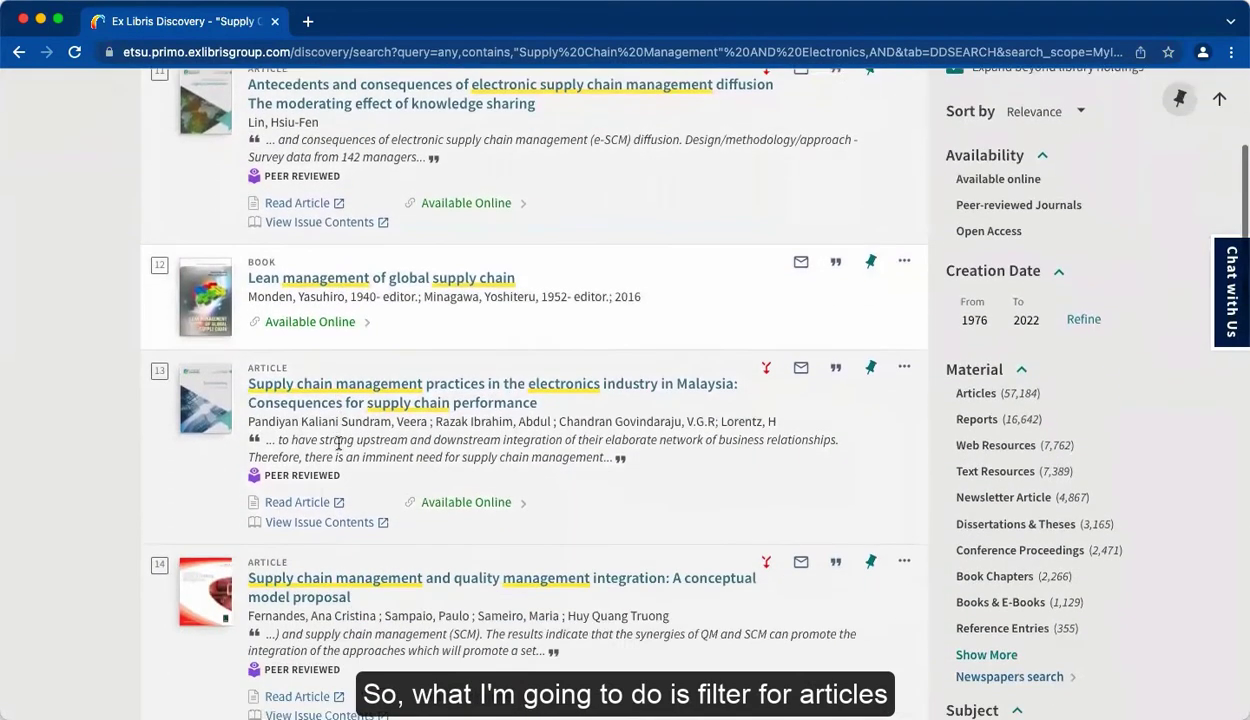
Step: Exclude peer-reviewed journals from the search results
scroll(357, 463, up, 8)
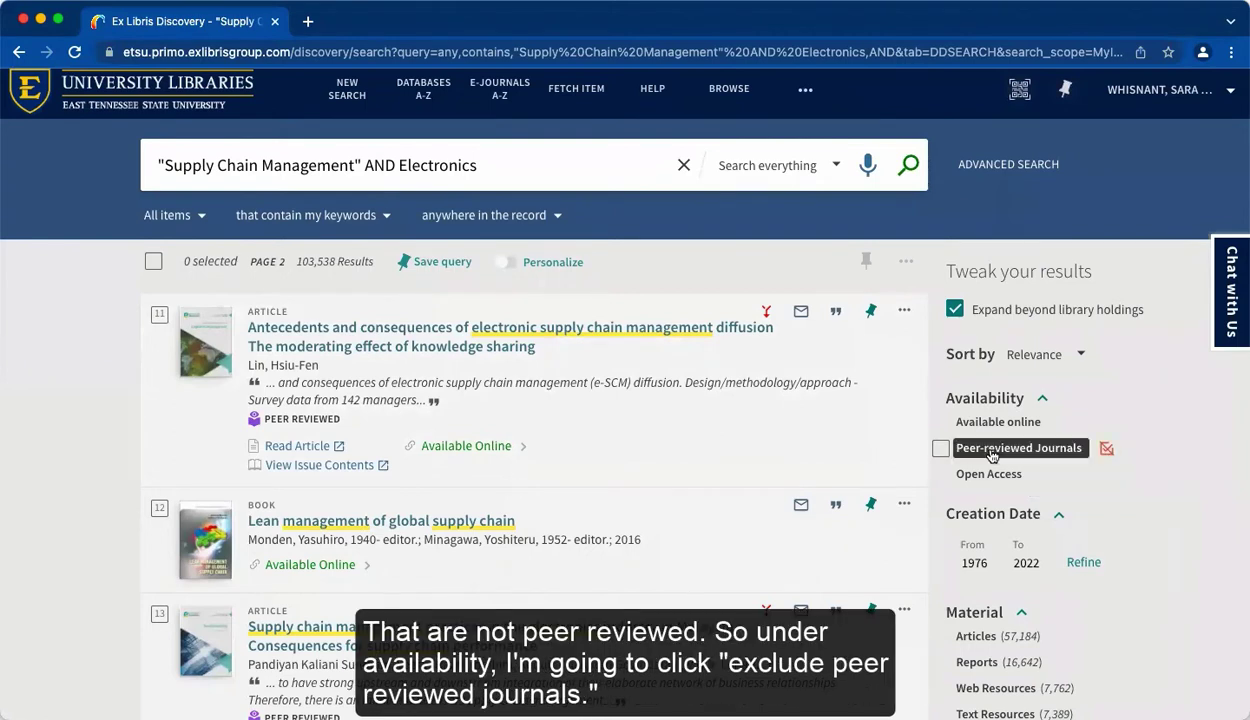
click(1107, 453)
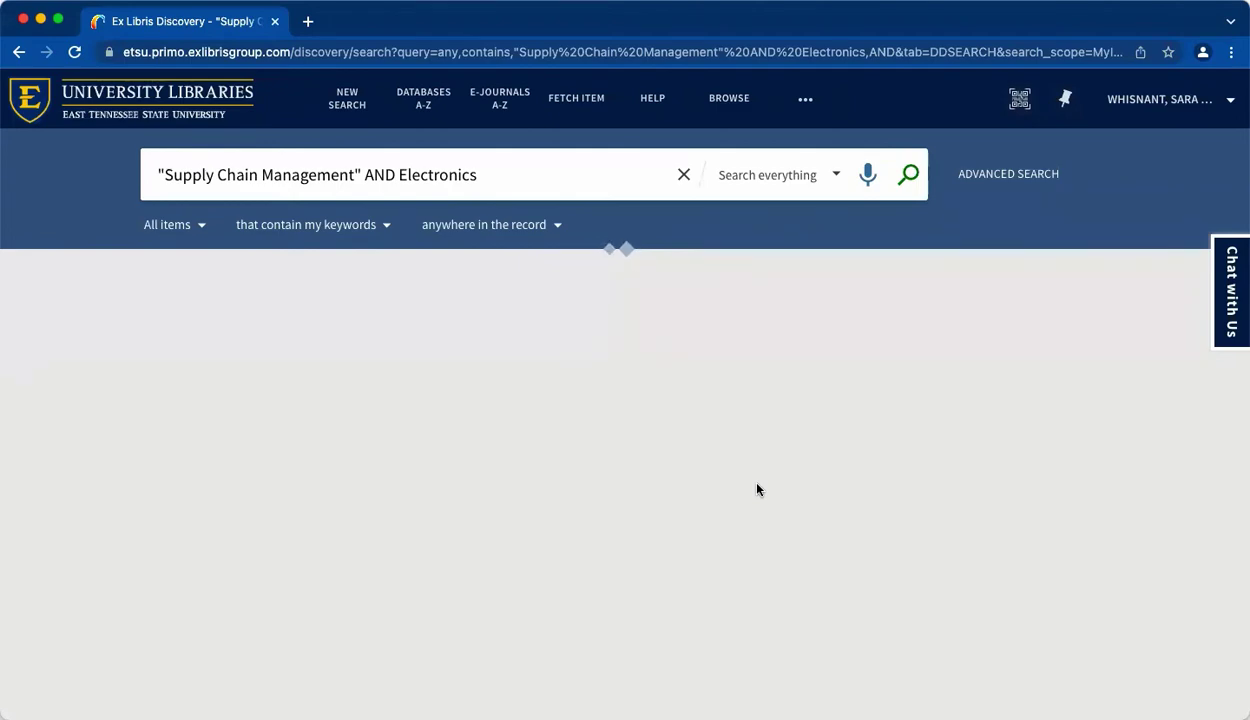
Step: Review the filtered results and limit them to the material type Articles
scroll(661, 435, down, 3)
scroll(665, 440, down, 7)
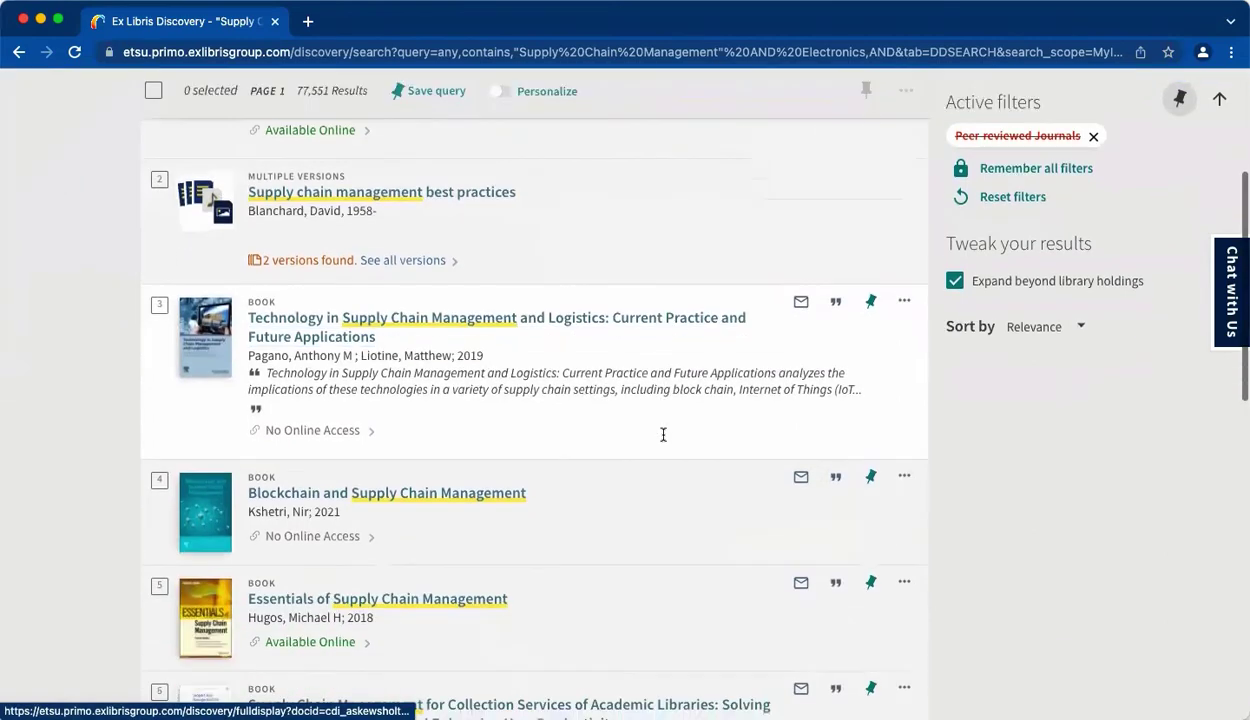
scroll(663, 437, down, 6)
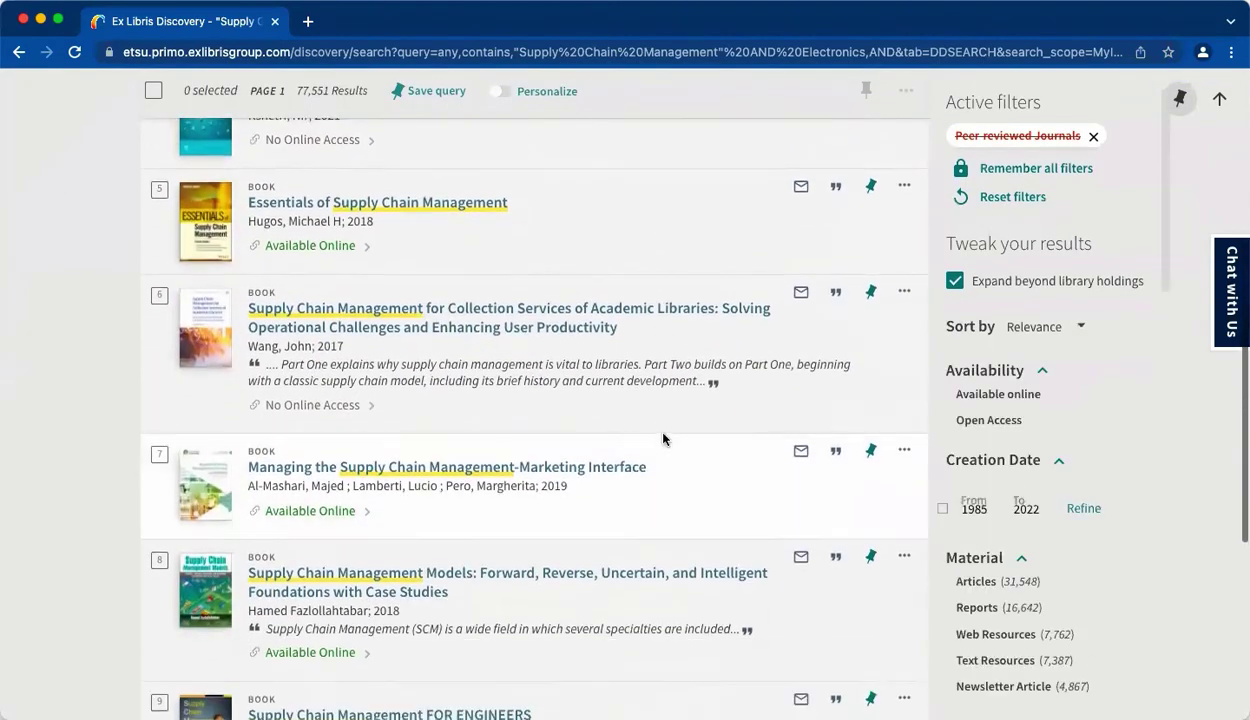
scroll(663, 437, down, 7)
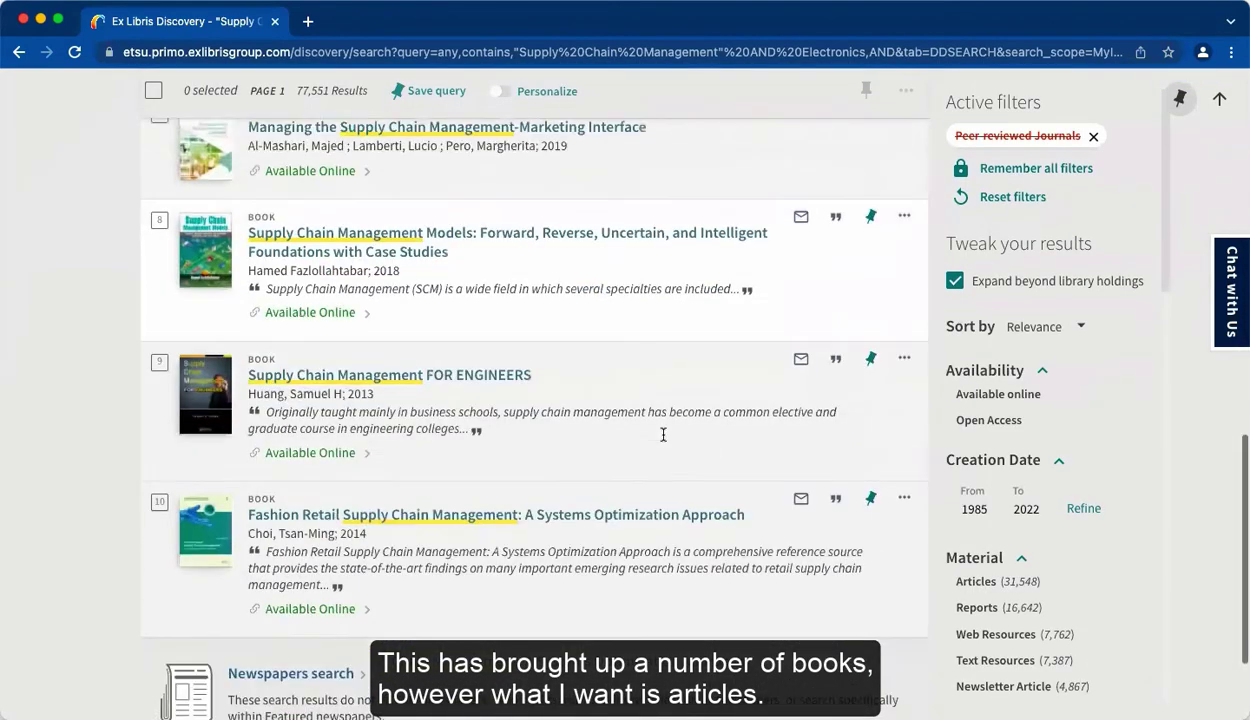
scroll(663, 437, up, 4)
scroll(663, 438, up, 9)
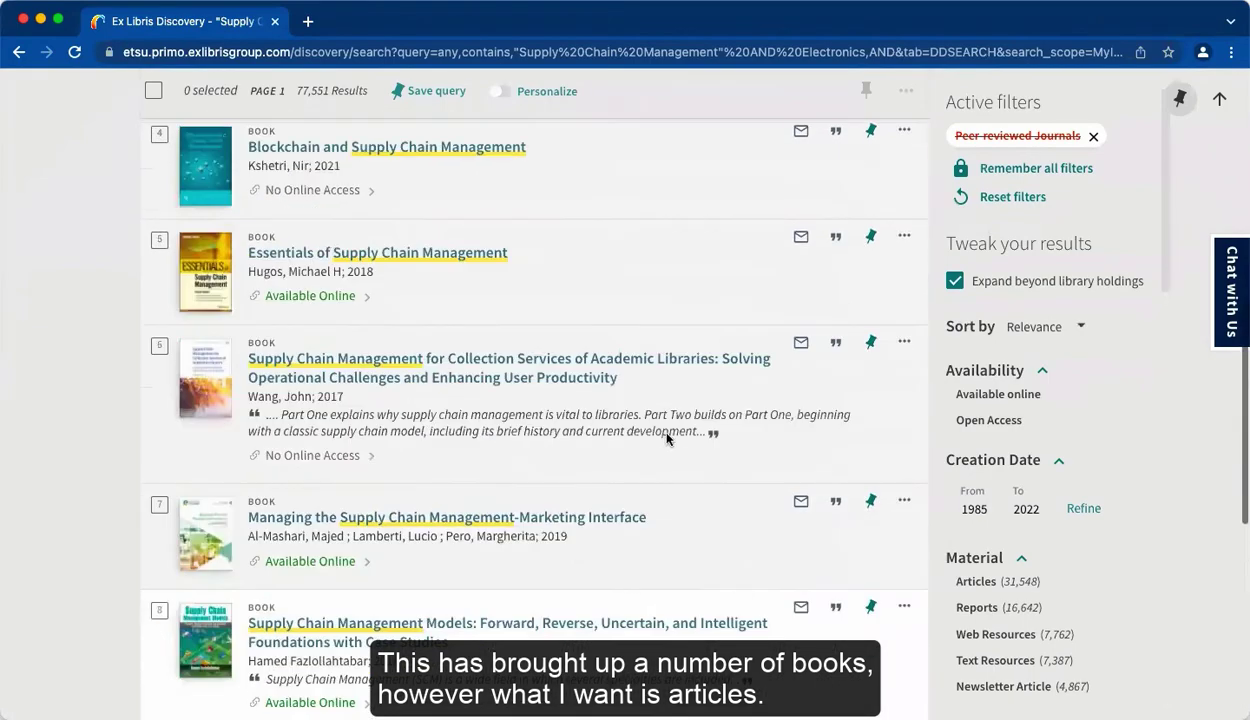
scroll(785, 420, up, 8)
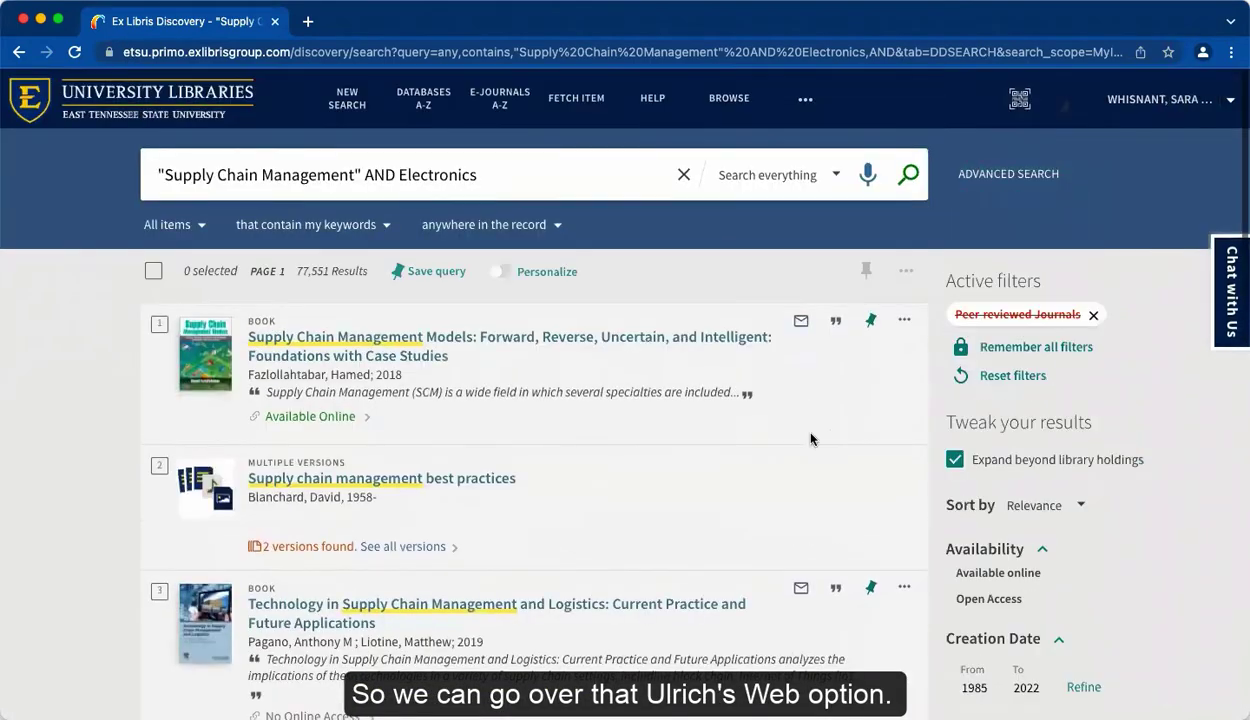
scroll(1085, 575, down, 3)
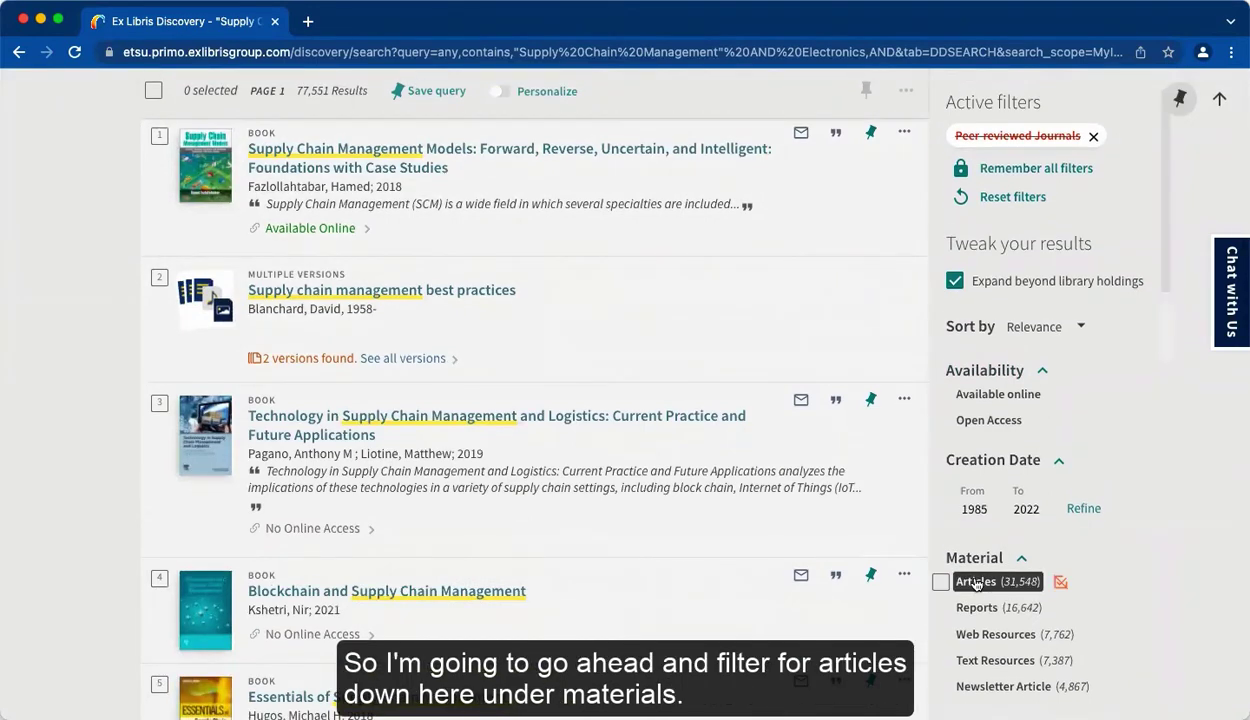
click(975, 582)
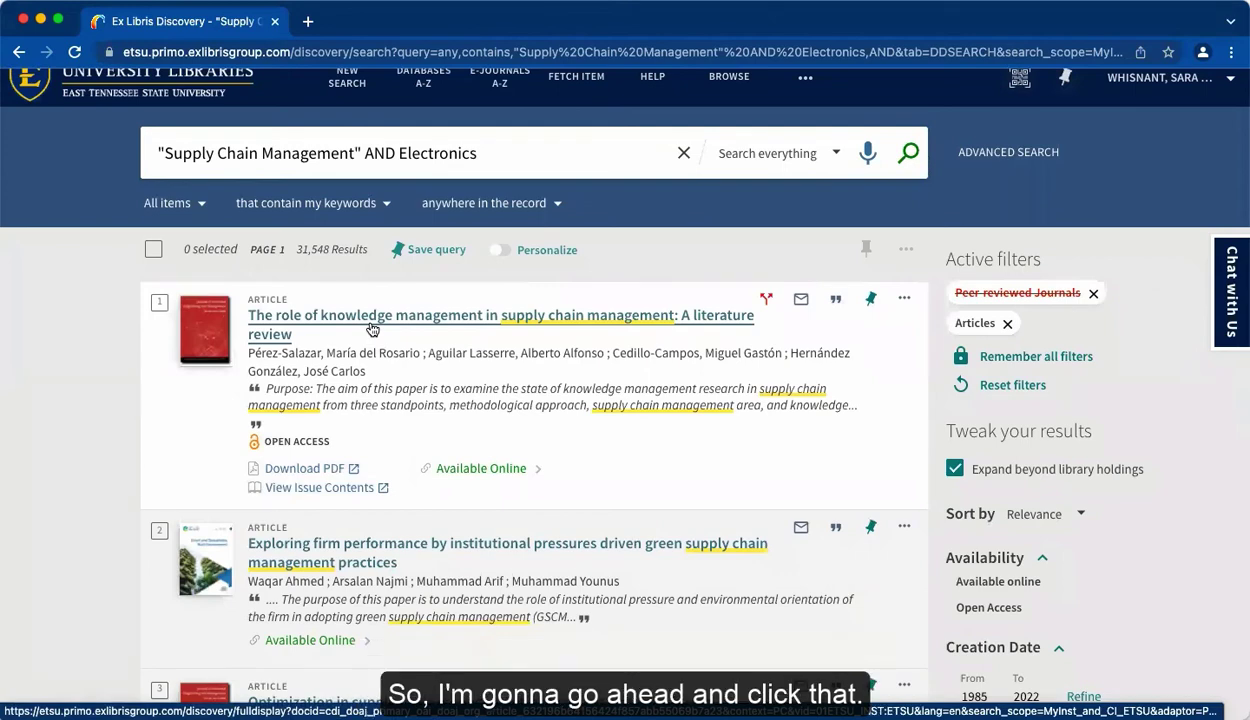
Step: Open the record "The role of knowledge management in supply chain management: A literature review" and verify its peer review status
click(412, 338)
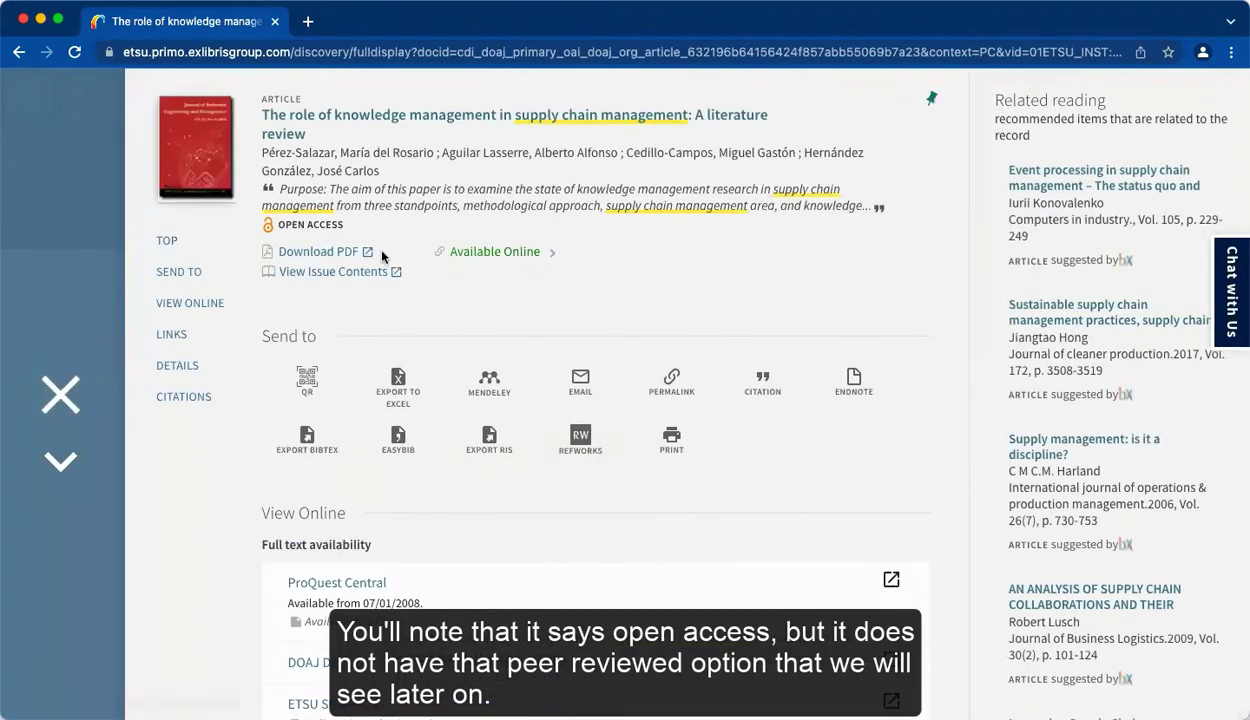
mouse_move(298, 235)
scroll(322, 436, down, 2)
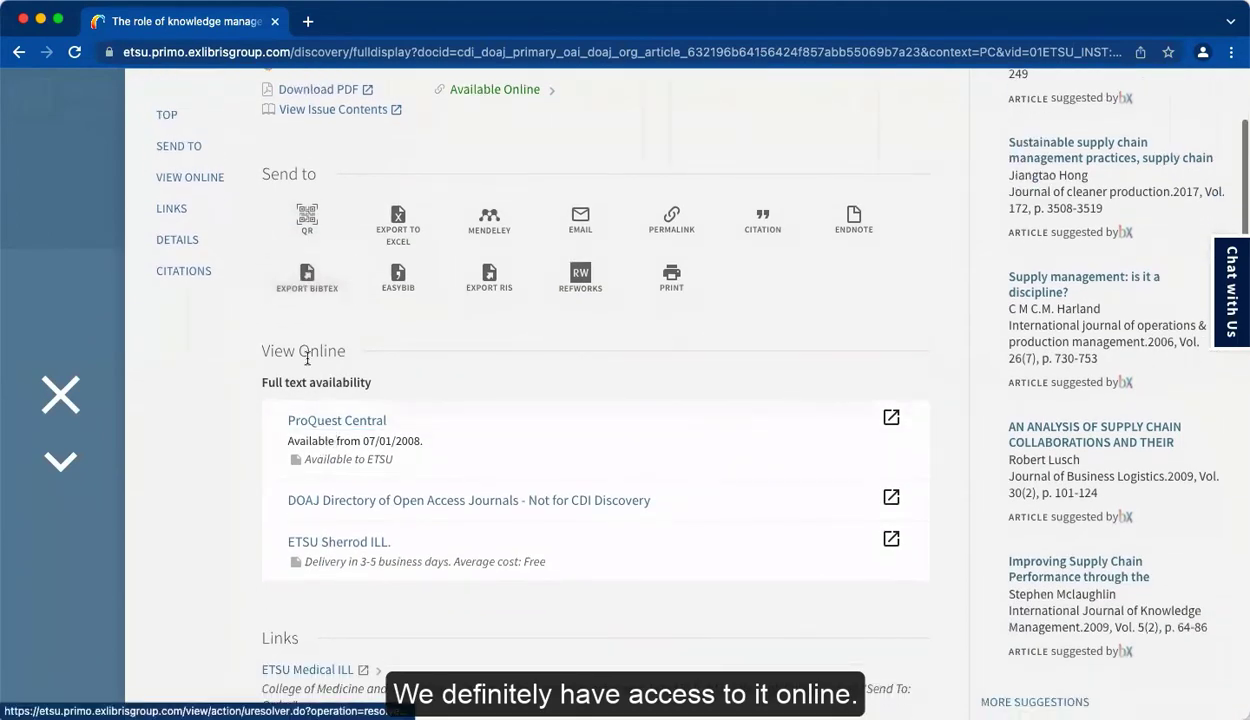
scroll(250, 497, down, 2)
scroll(248, 497, down, 2)
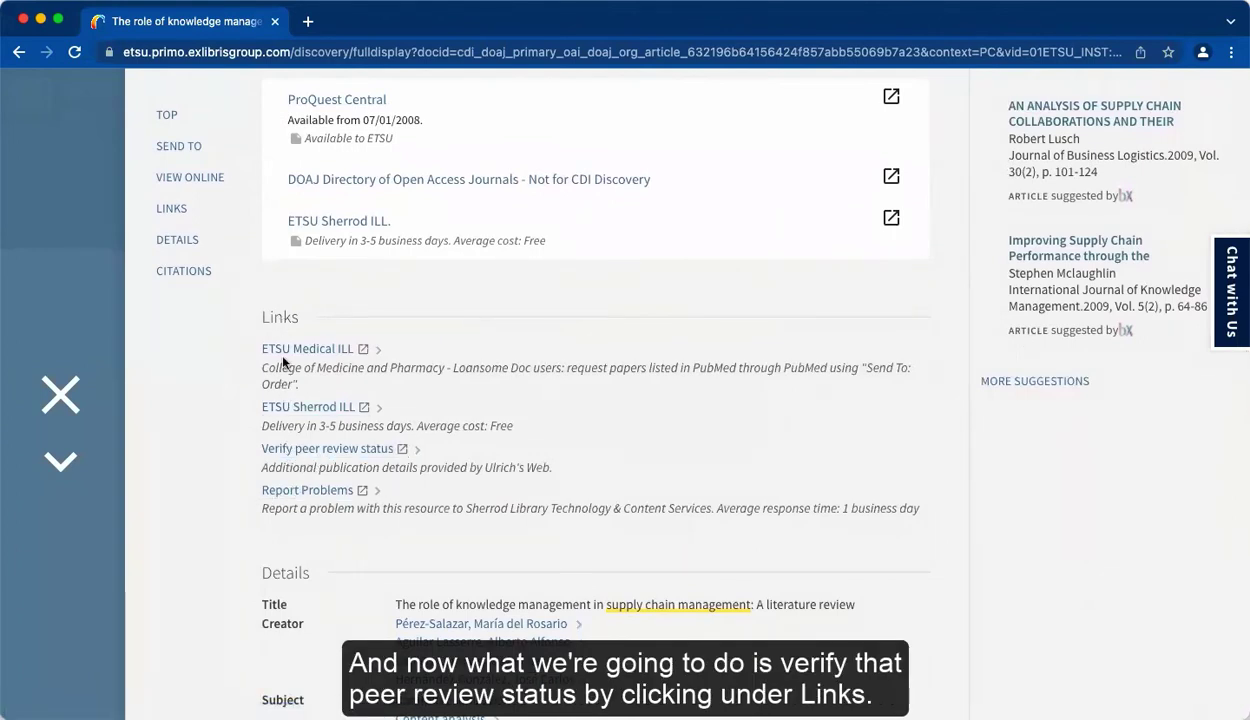
click(327, 452)
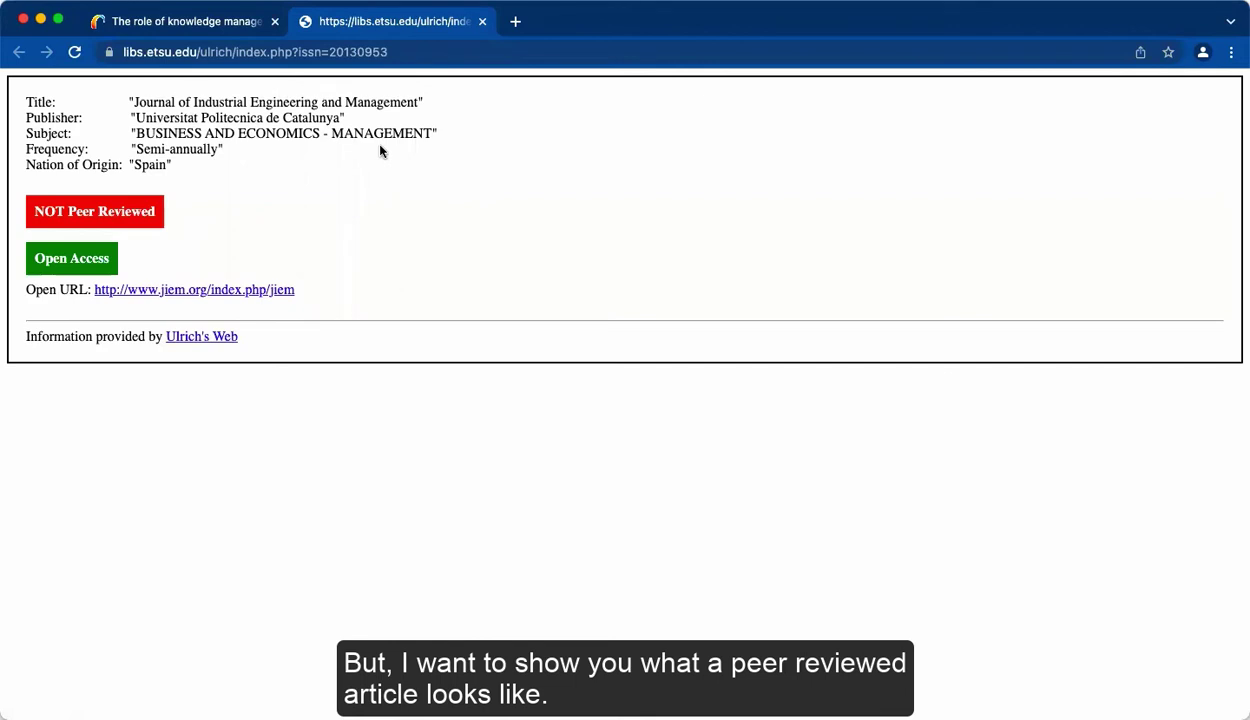
Step: Close the peer review check and the article record, and remove the filter that excludes peer-reviewed journals
click(482, 21)
click(60, 395)
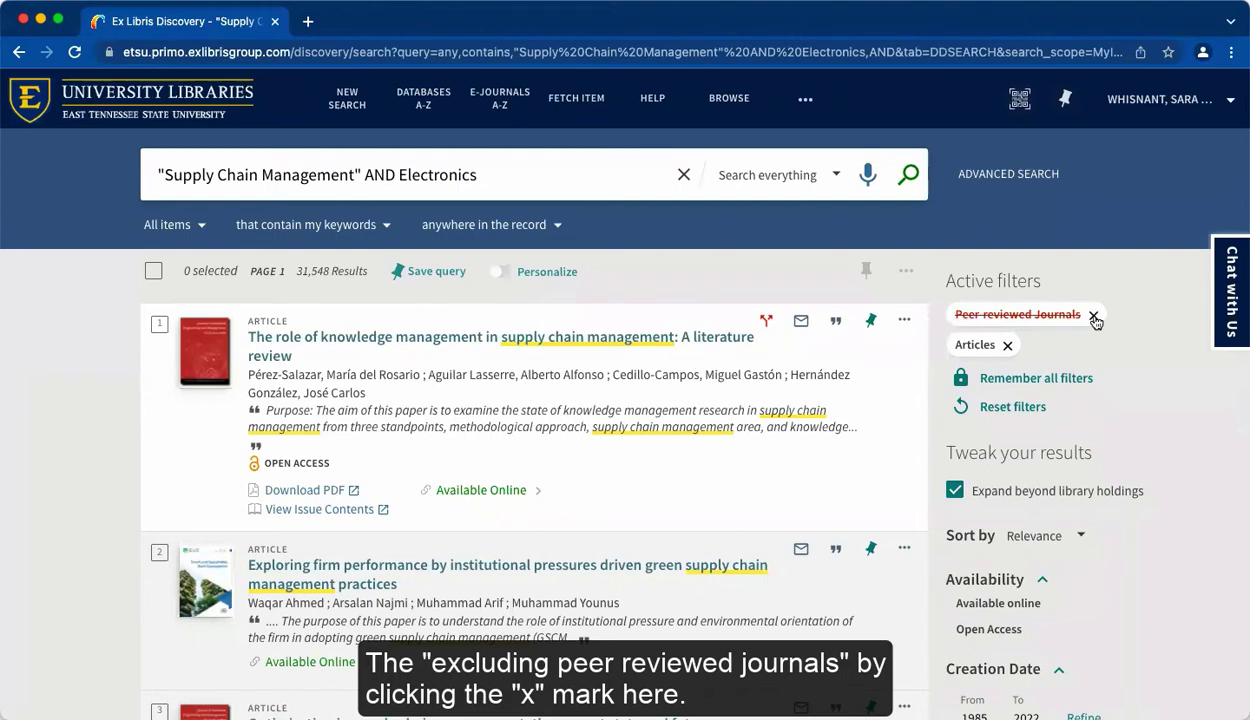
click(1094, 316)
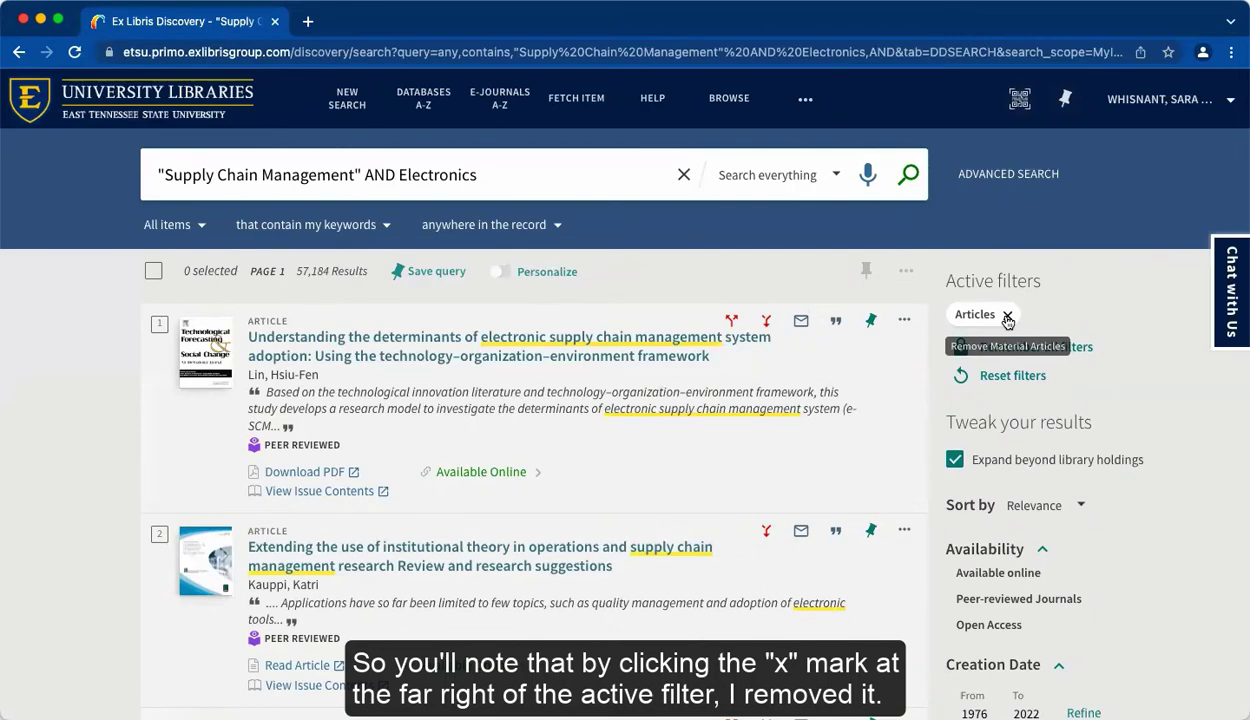
Step: Limit the article results to peer-reviewed journals using the Availability filter
scroll(1048, 490, down, 2)
scroll(1048, 490, down, 1)
mouse_move(940, 454)
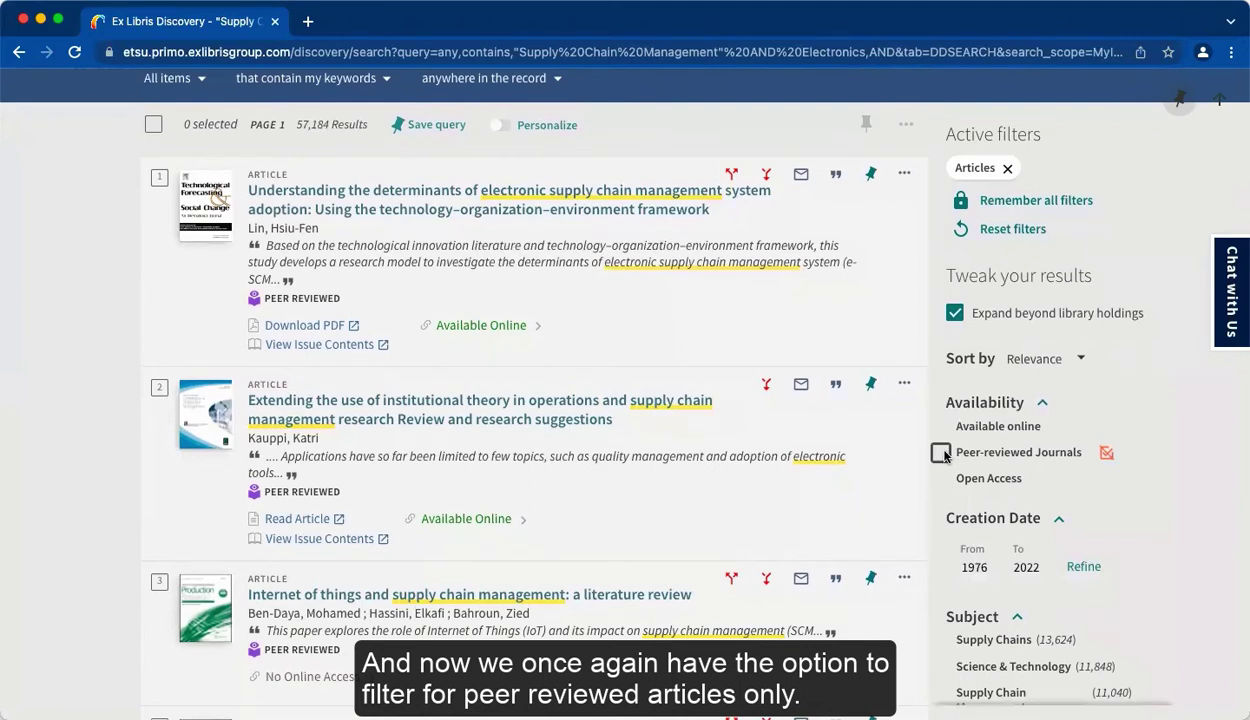
click(941, 454)
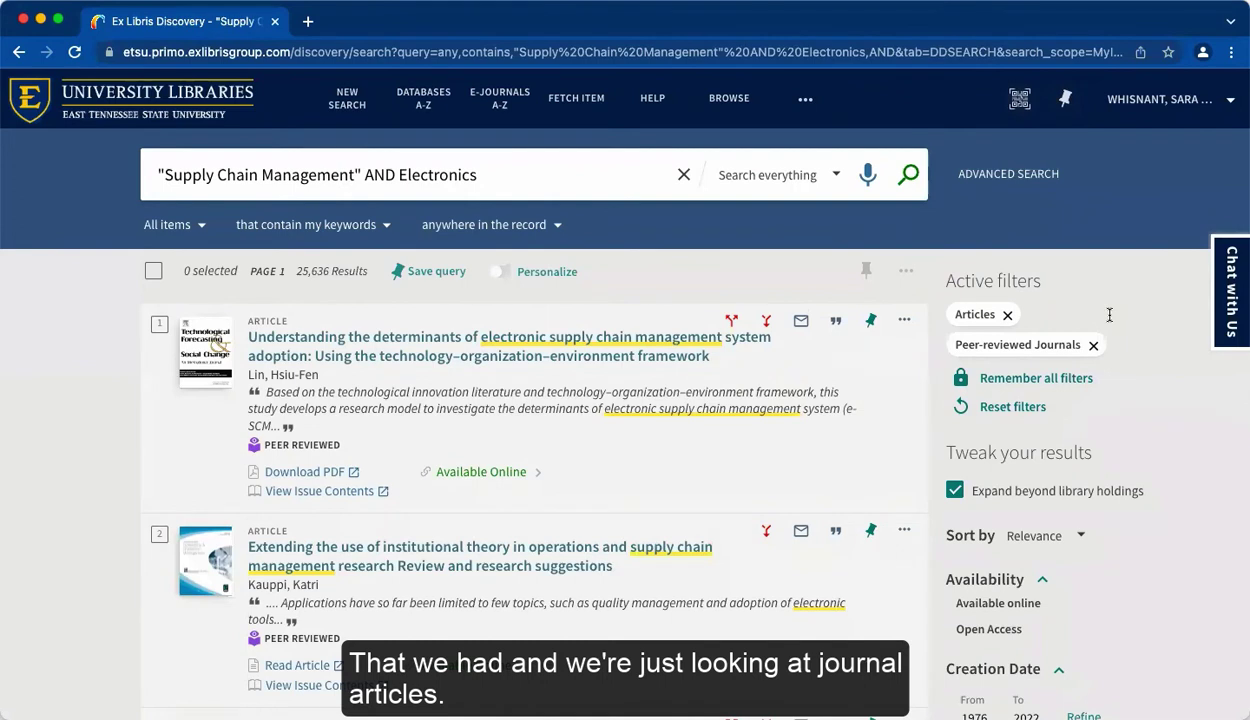
Step: Open the record "Understanding the determinants of electronic supply chain management system adoption", review its full-text and location options, and verify its peer review status
scroll(355, 433, down, 1)
scroll(355, 433, up, 1)
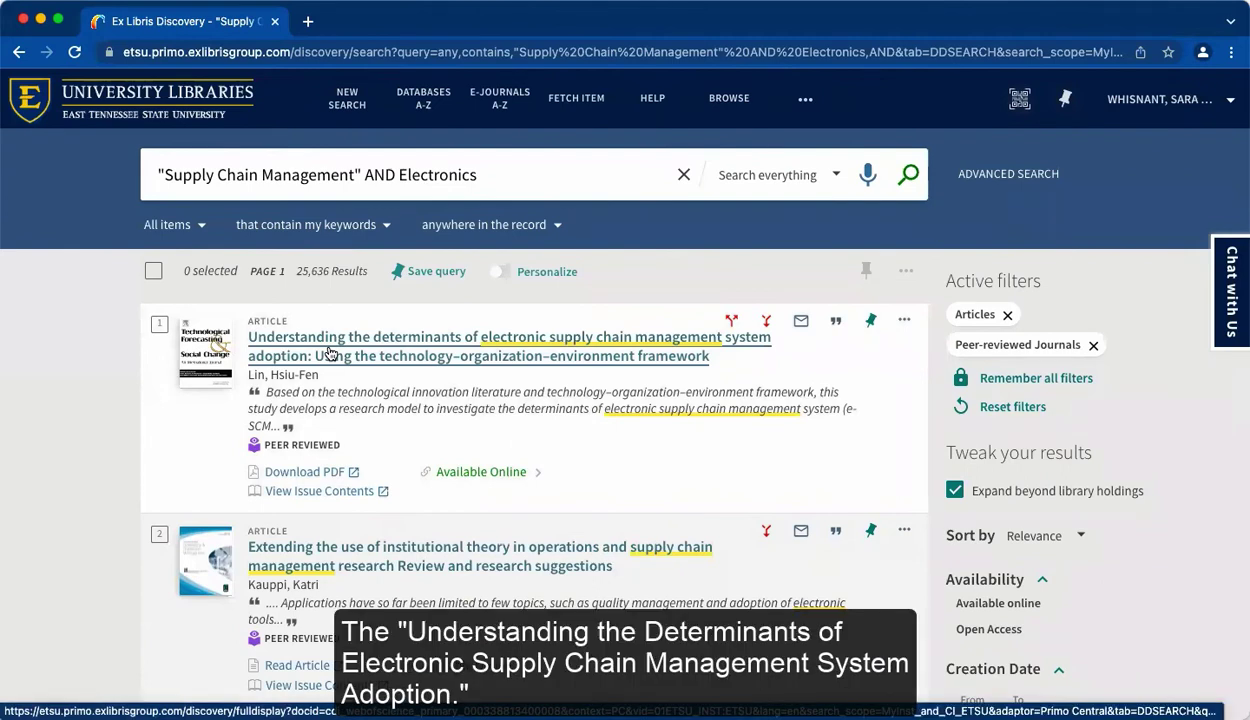
click(330, 352)
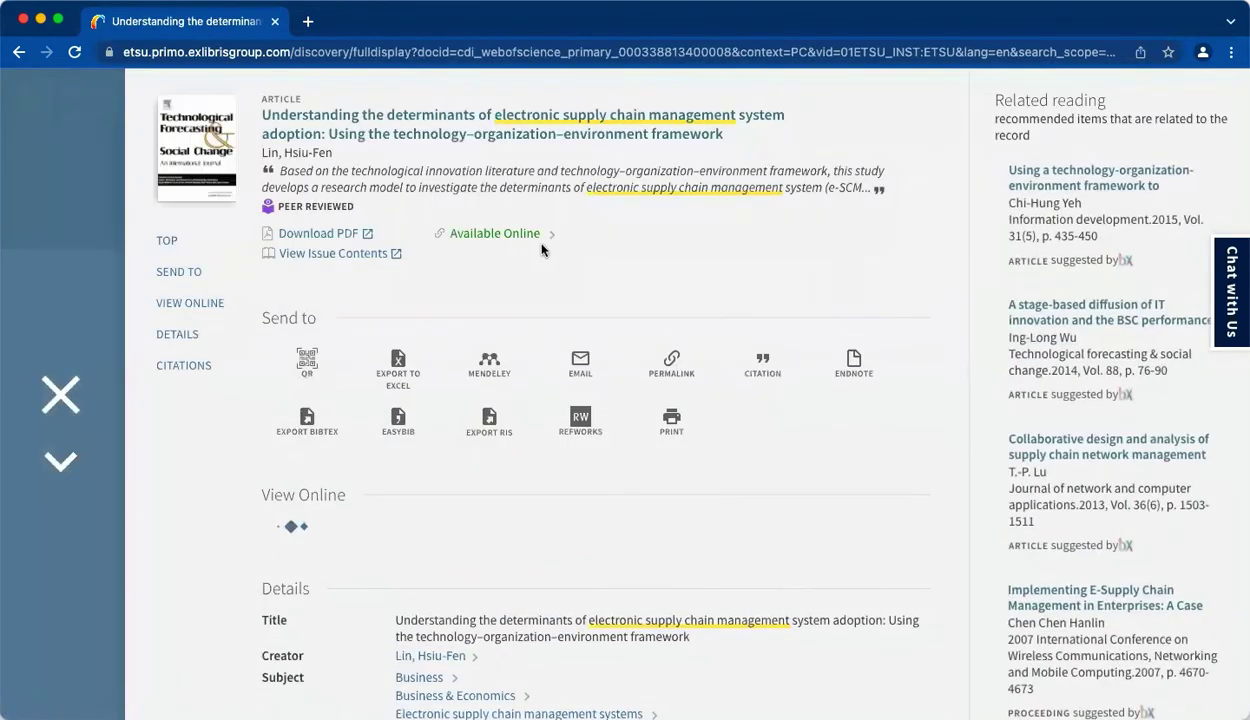
mouse_move(361, 209)
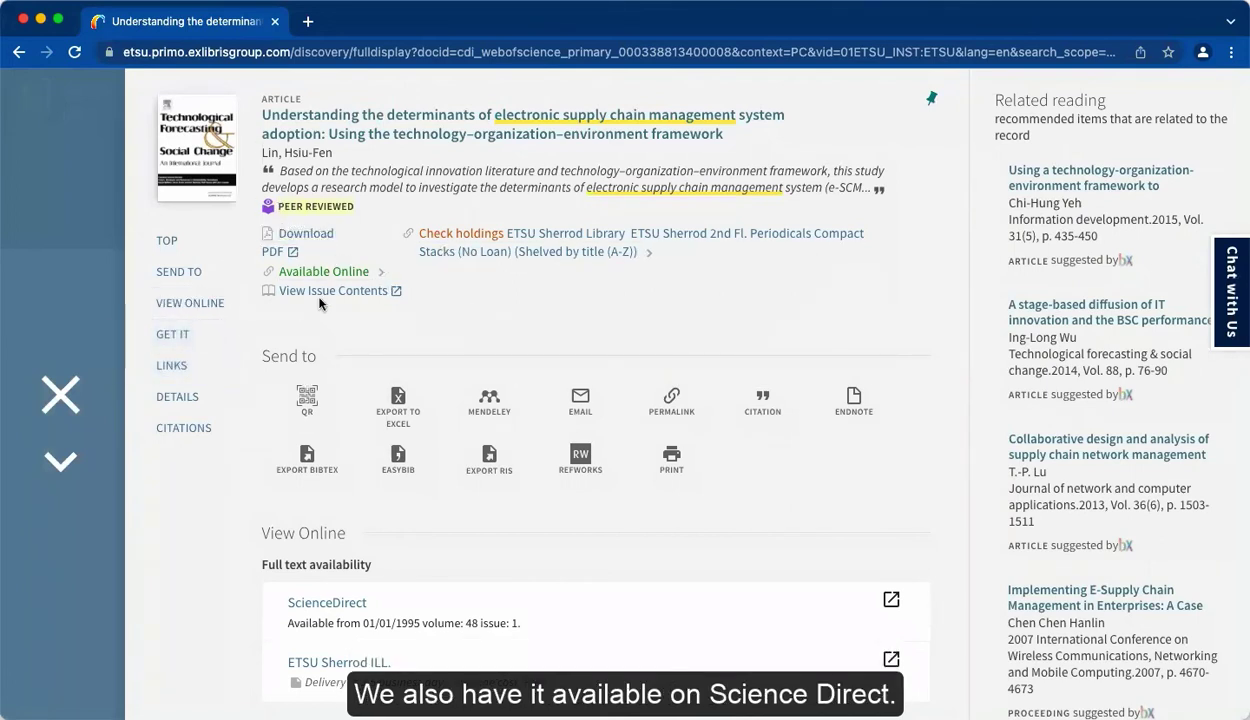
scroll(396, 326, down, 5)
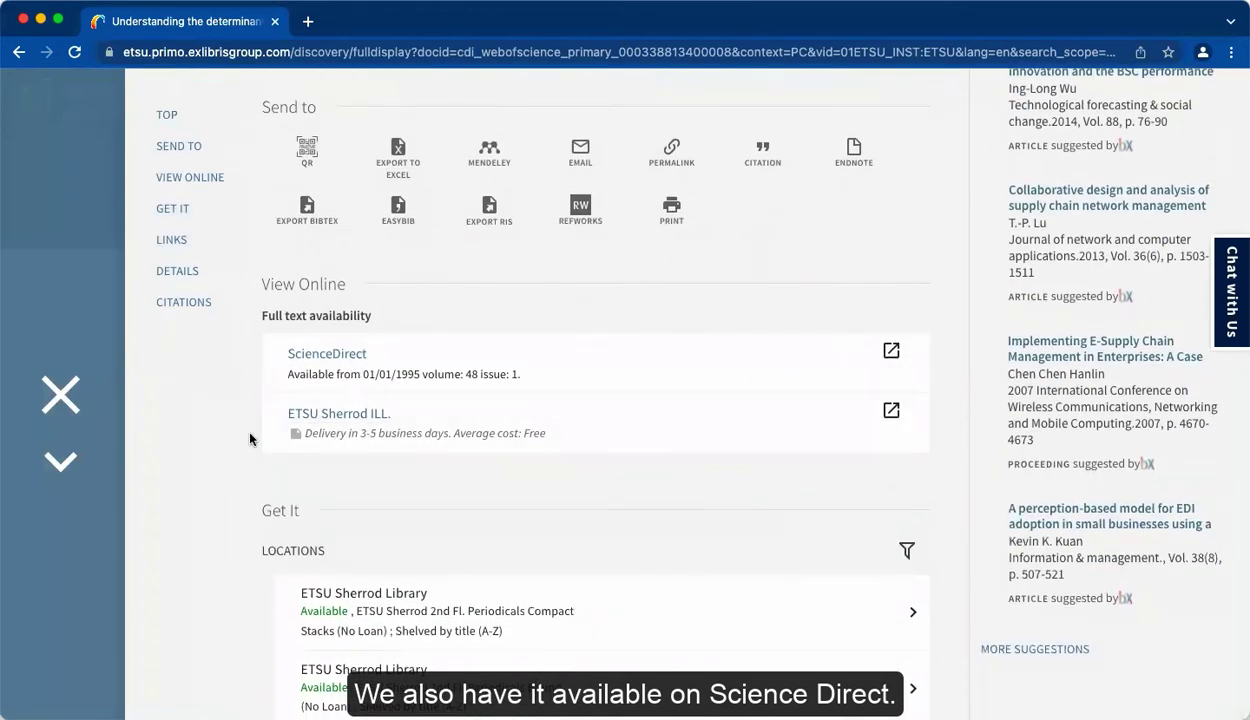
scroll(243, 422, down, 5)
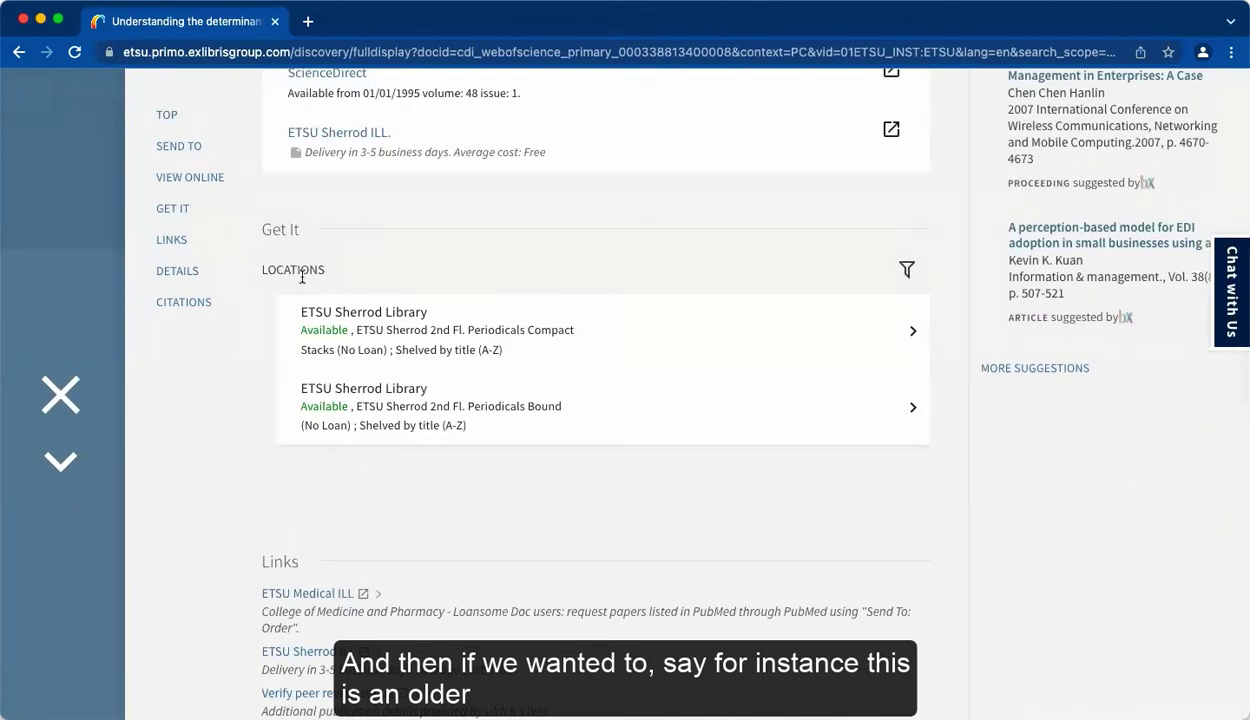
scroll(258, 450, down, 5)
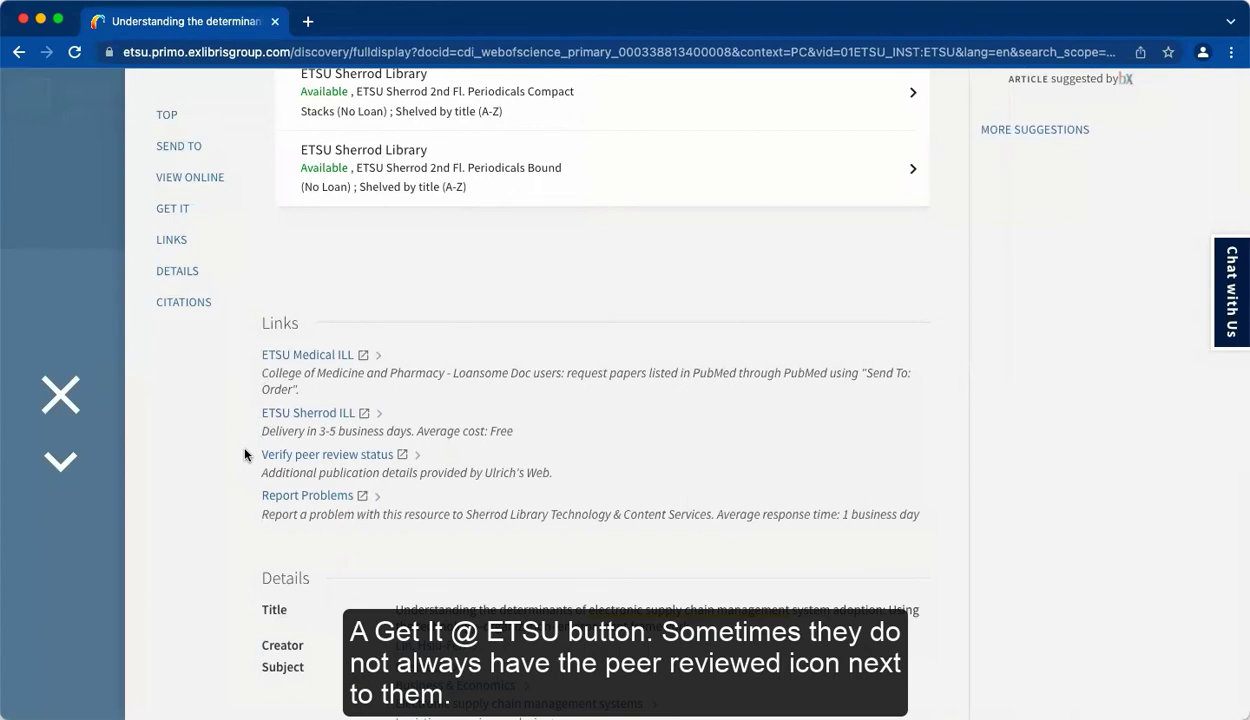
click(317, 457)
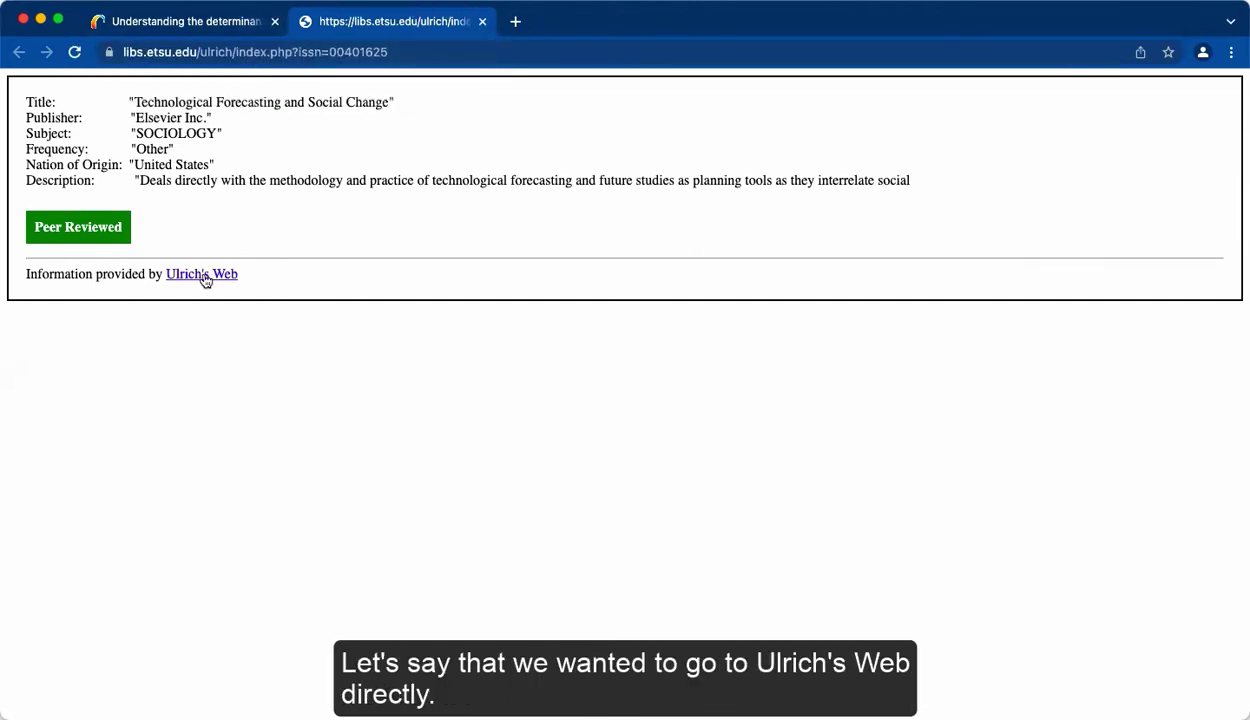
Step: Close the peer review check and the article record, and return to the Sherrod Library homepage
click(481, 21)
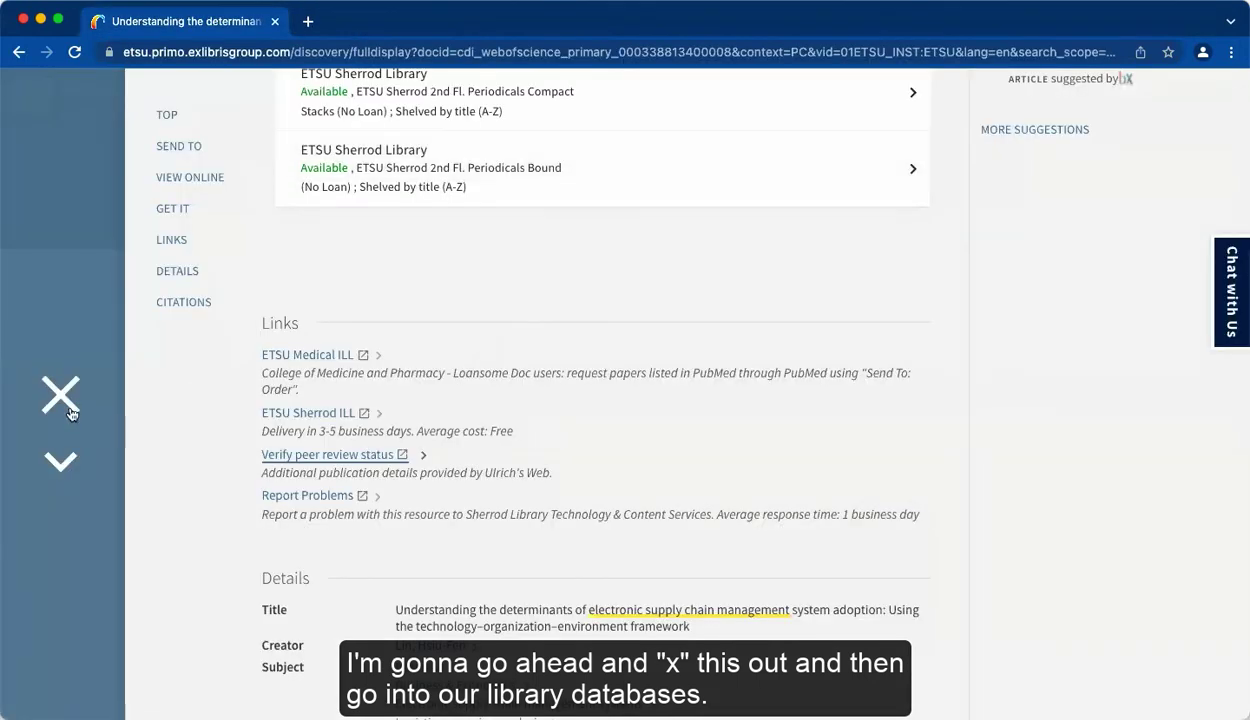
click(60, 396)
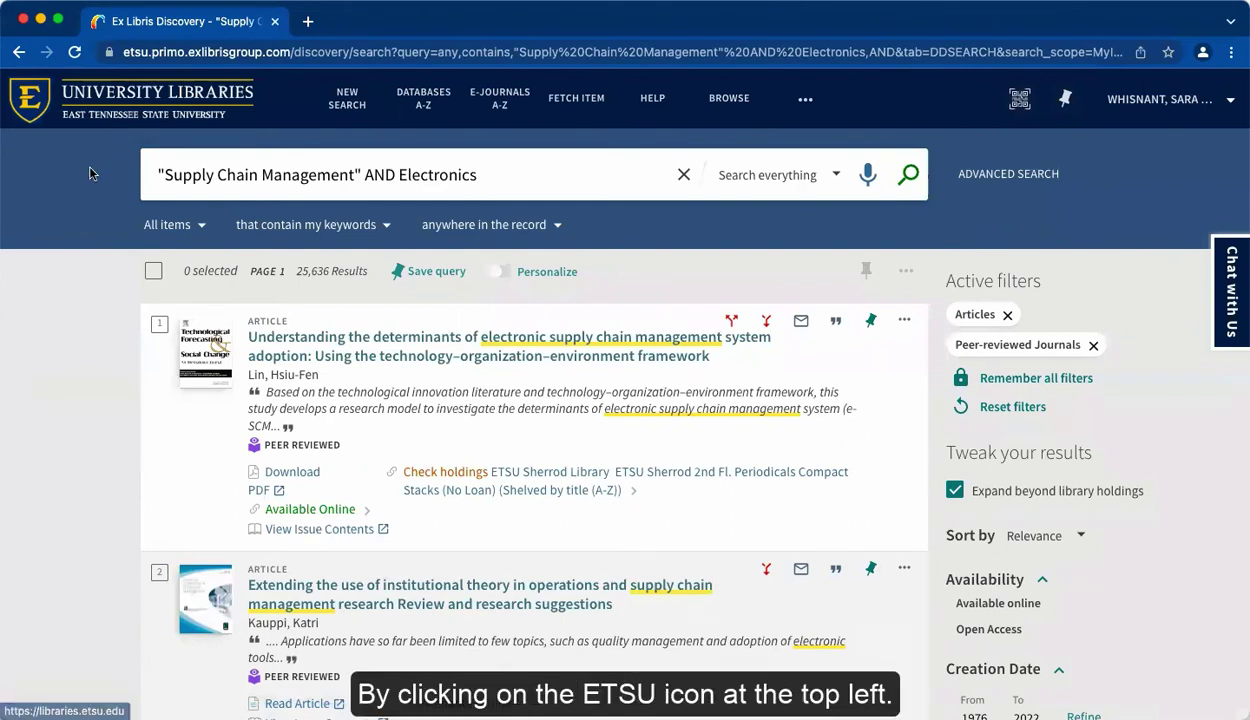
click(33, 108)
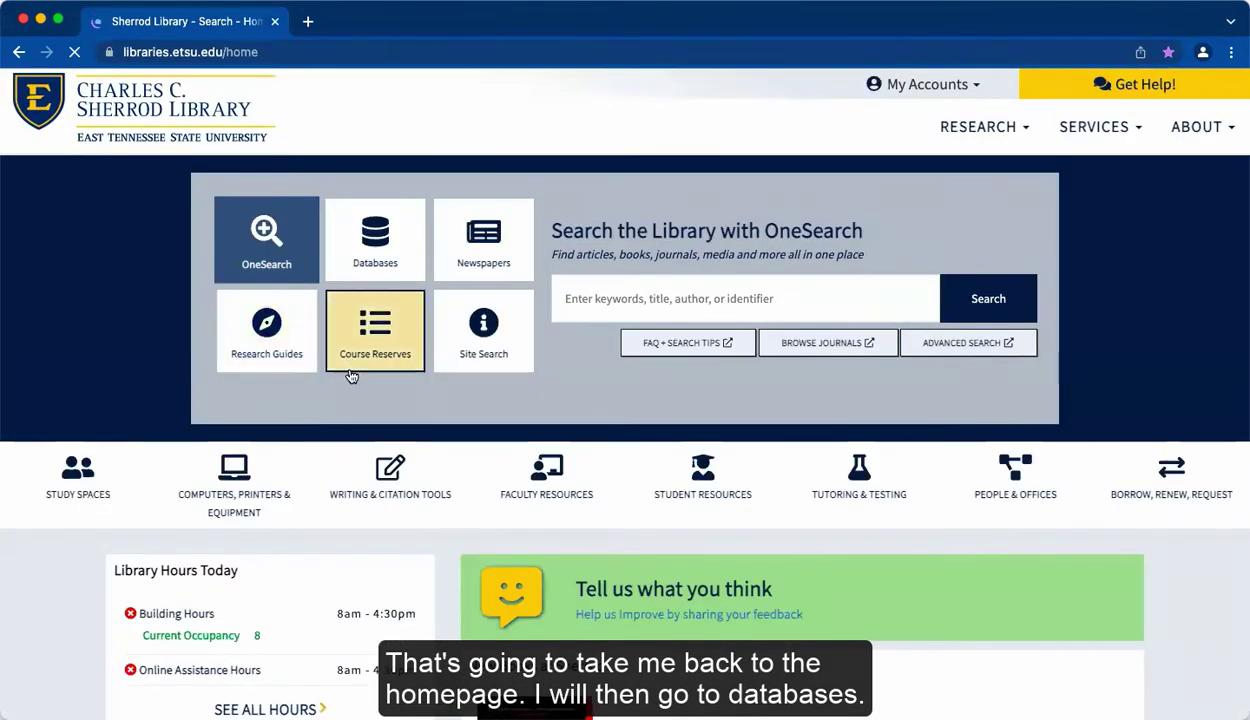
Step: Browse all library databases, narrow the A-Z list to the letter U, and open Ulrichsweb
click(379, 270)
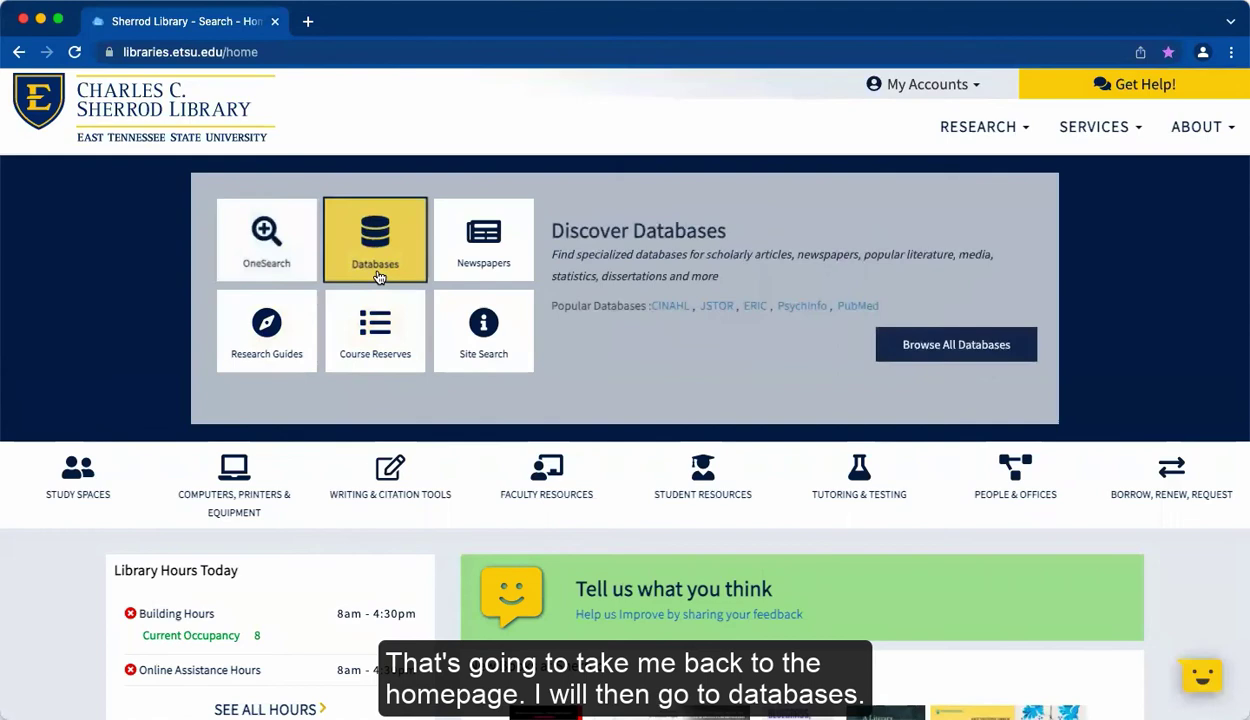
click(945, 352)
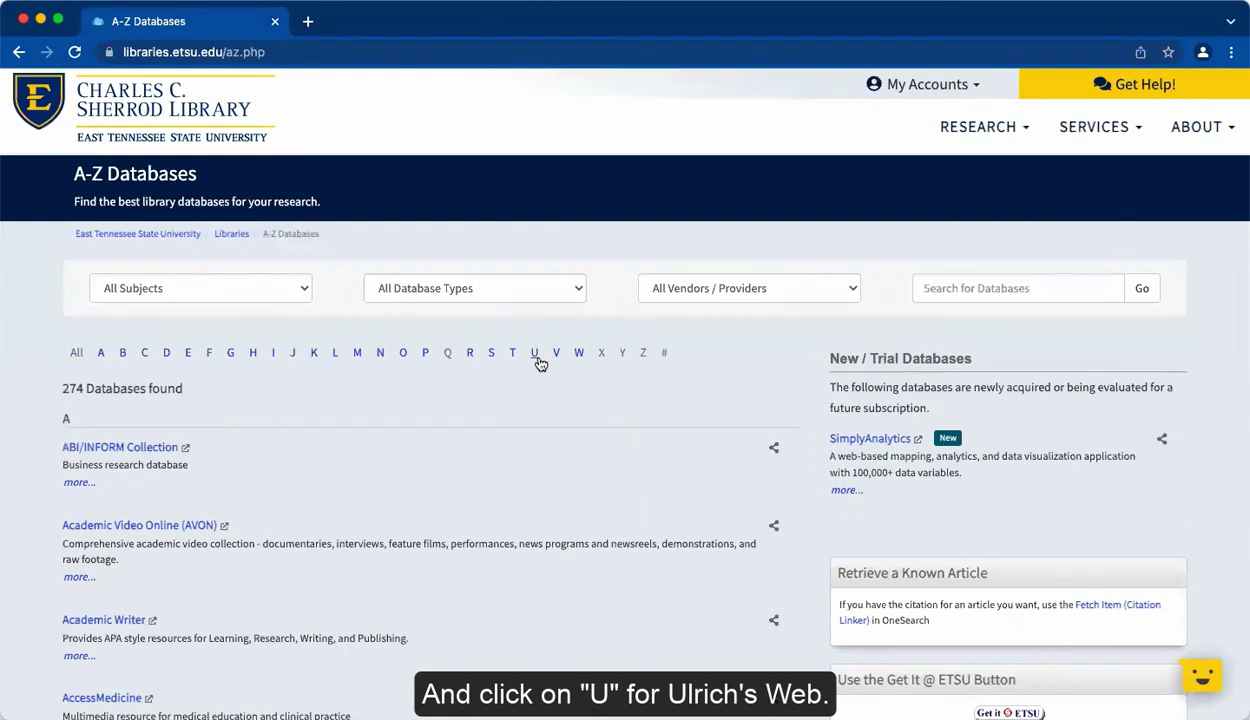
click(535, 354)
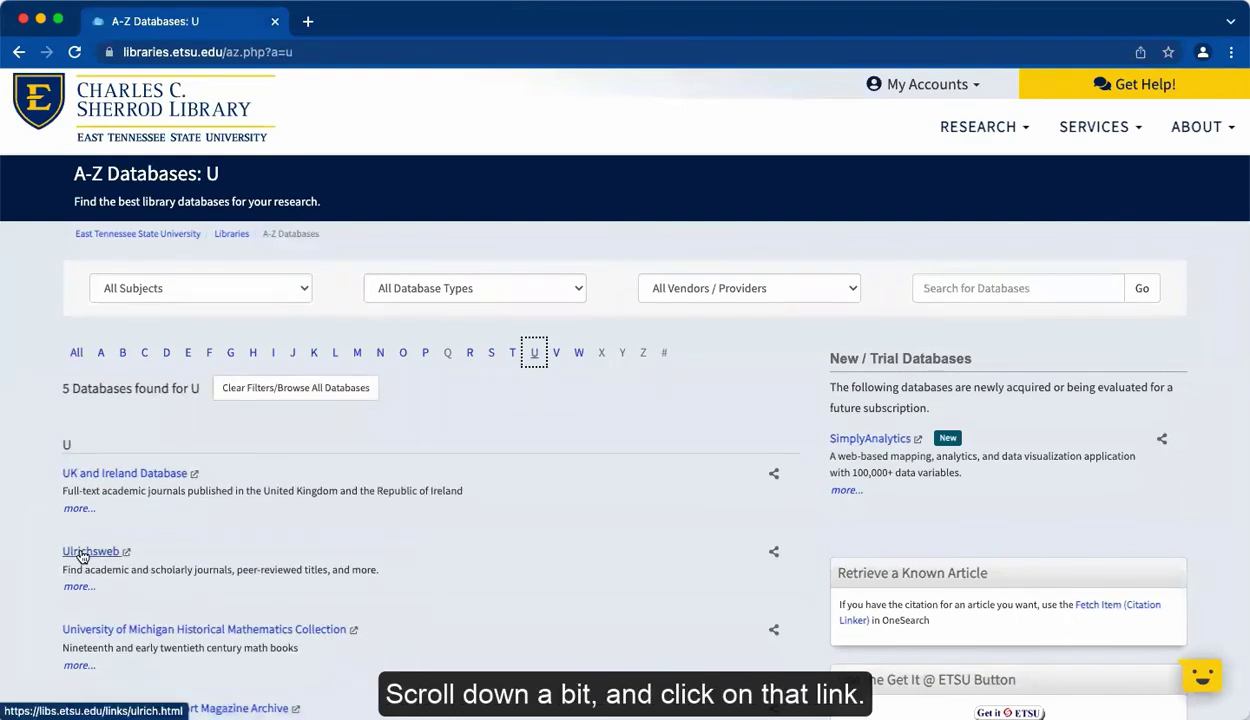
click(84, 553)
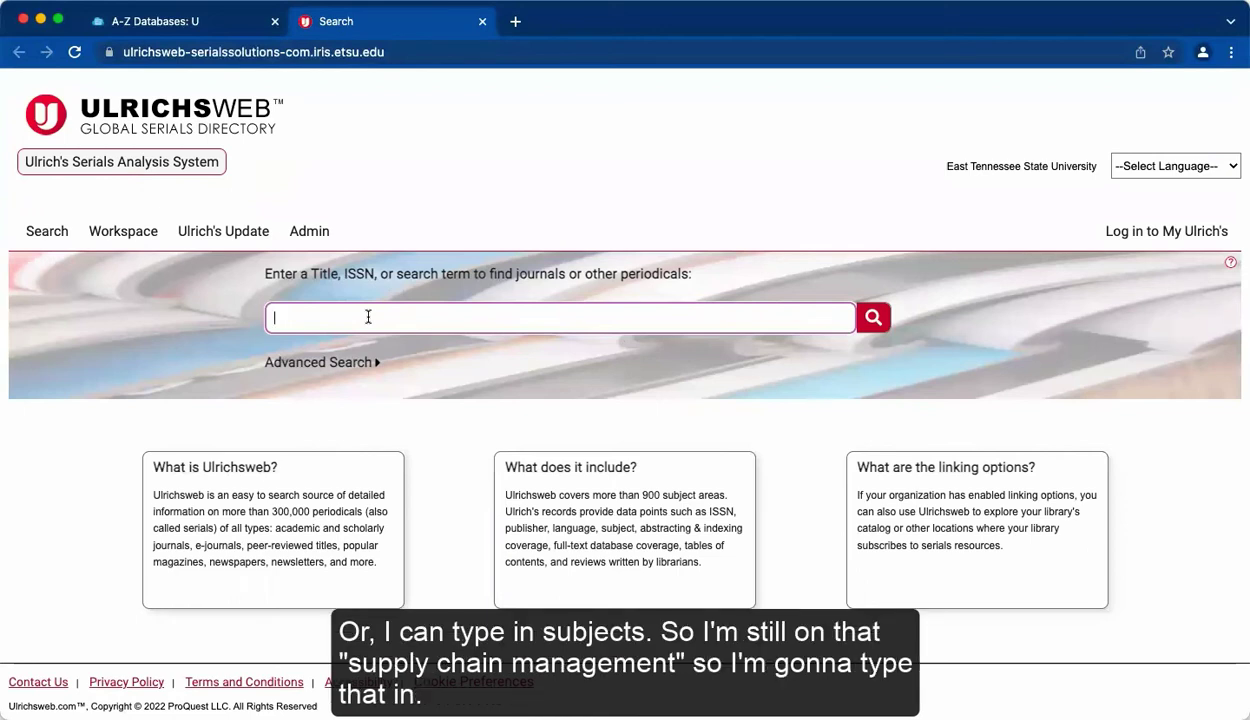
Step: Search Ulrichsweb for "Supply Chain Management" and examine the listed periodicals for their refereed status
text(Sup)
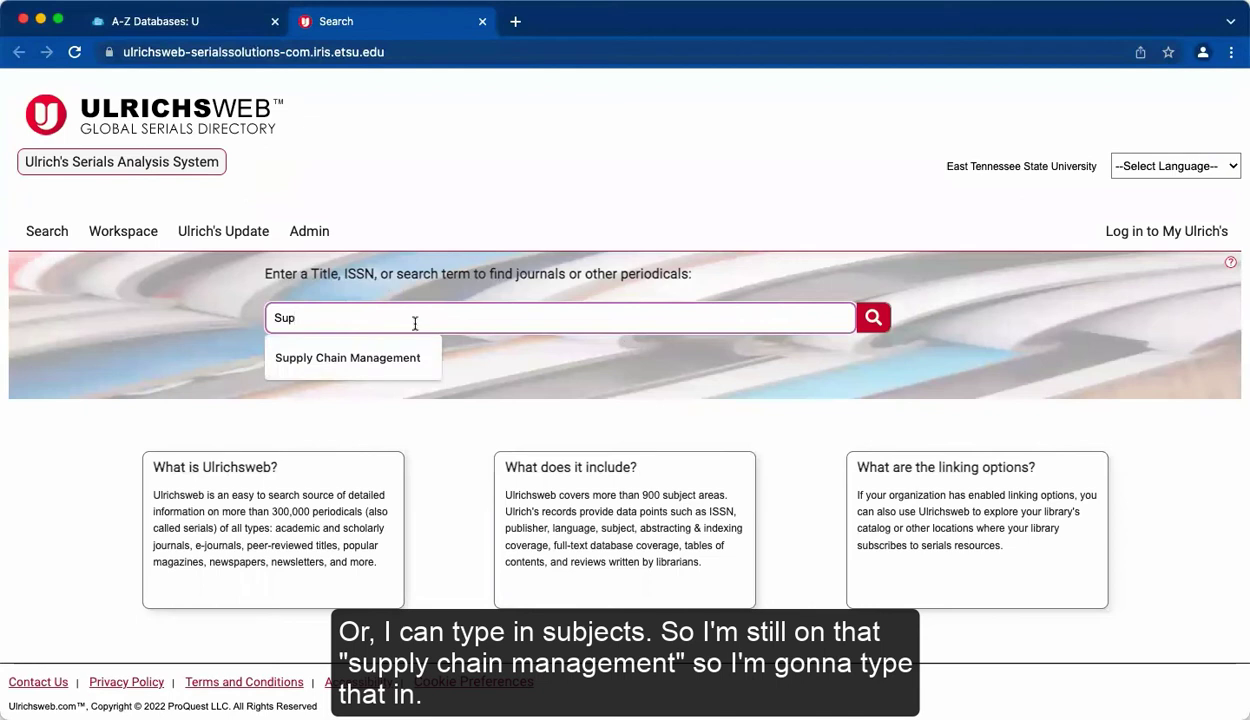
click(405, 352)
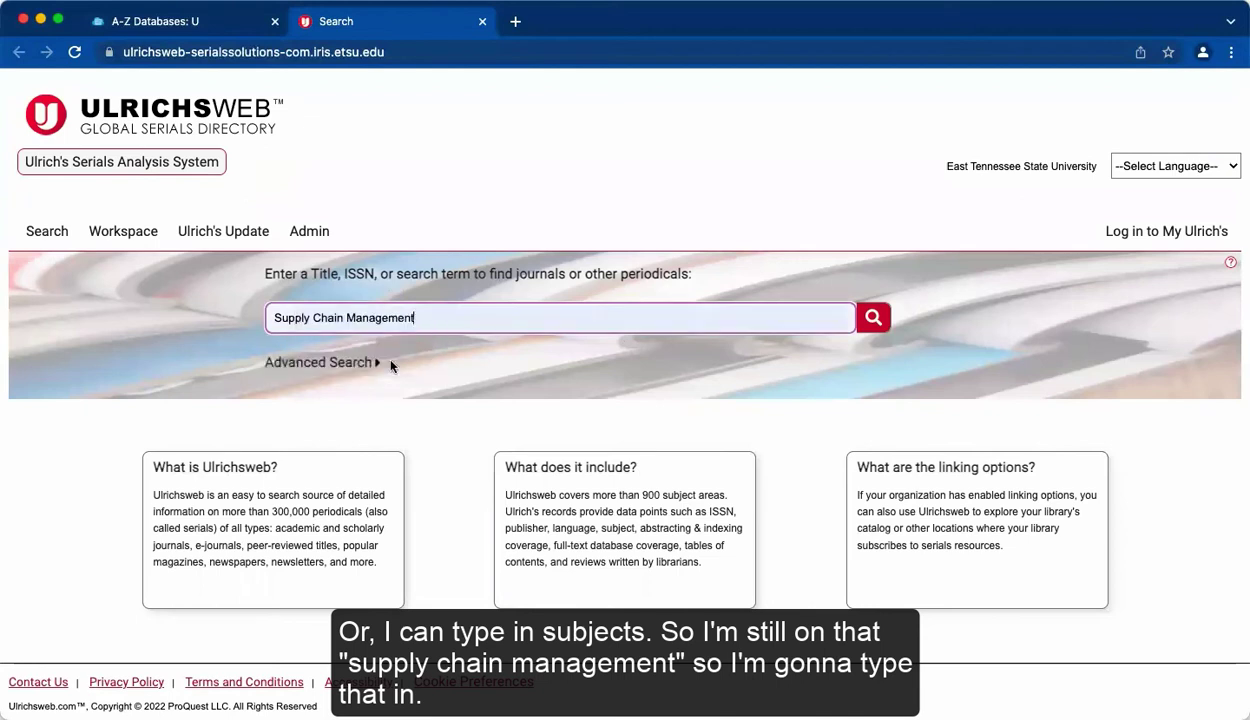
click(872, 318)
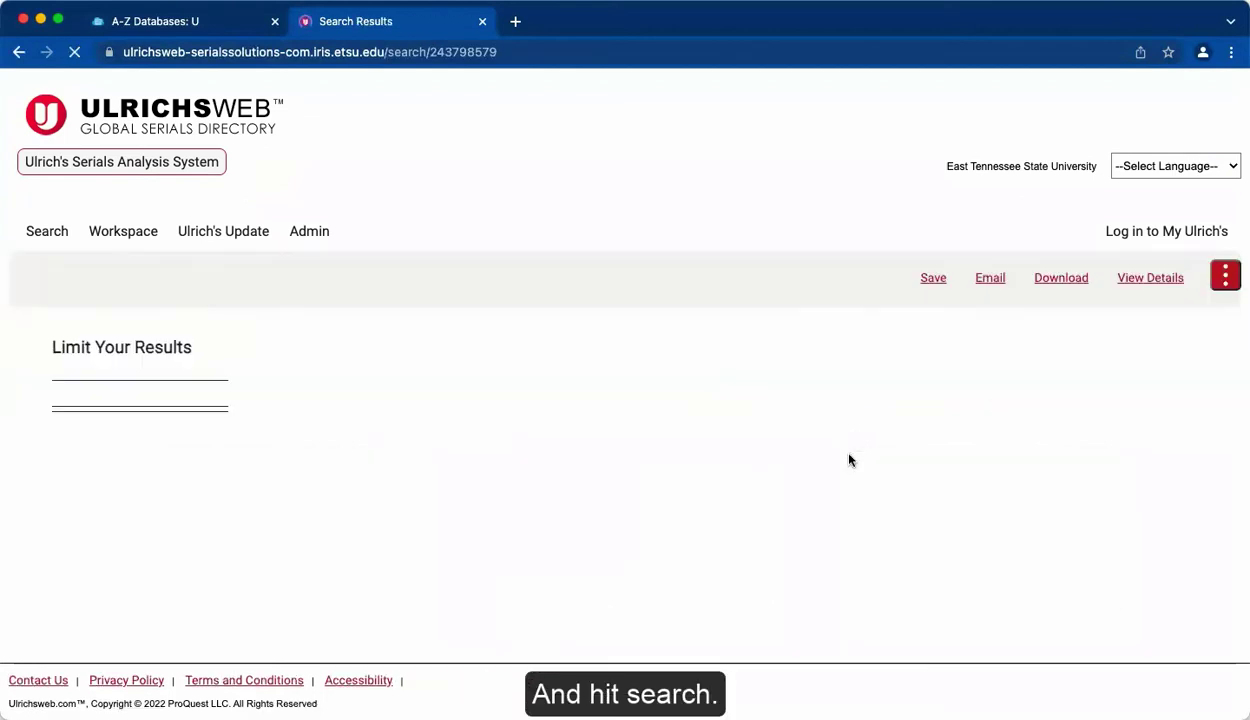
scroll(630, 510, down, 3)
scroll(623, 517, down, 3)
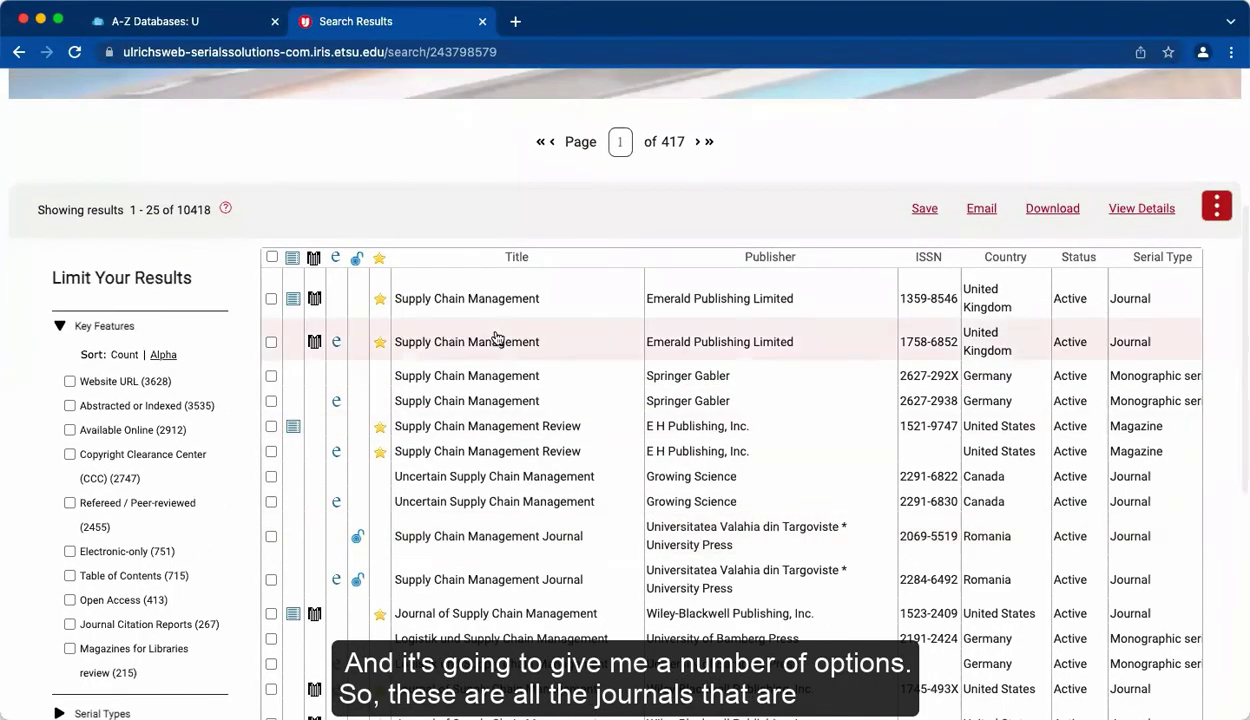
scroll(486, 445, down, 8)
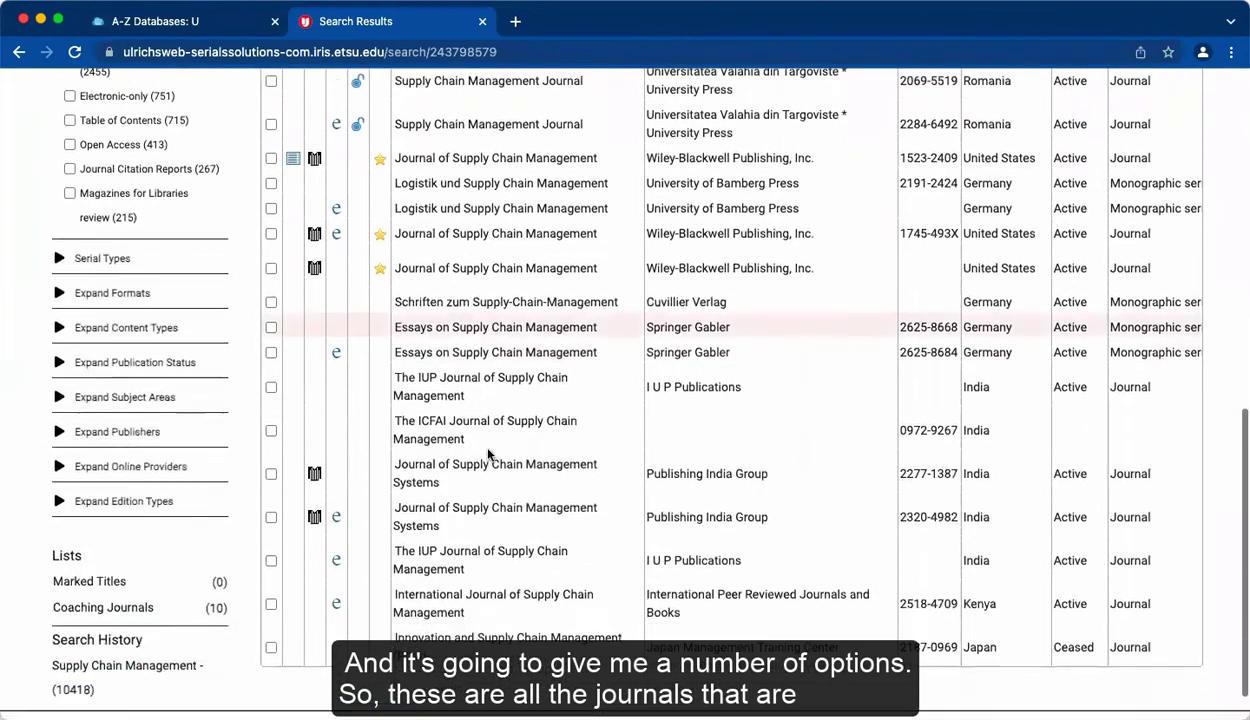
scroll(488, 455, up, 9)
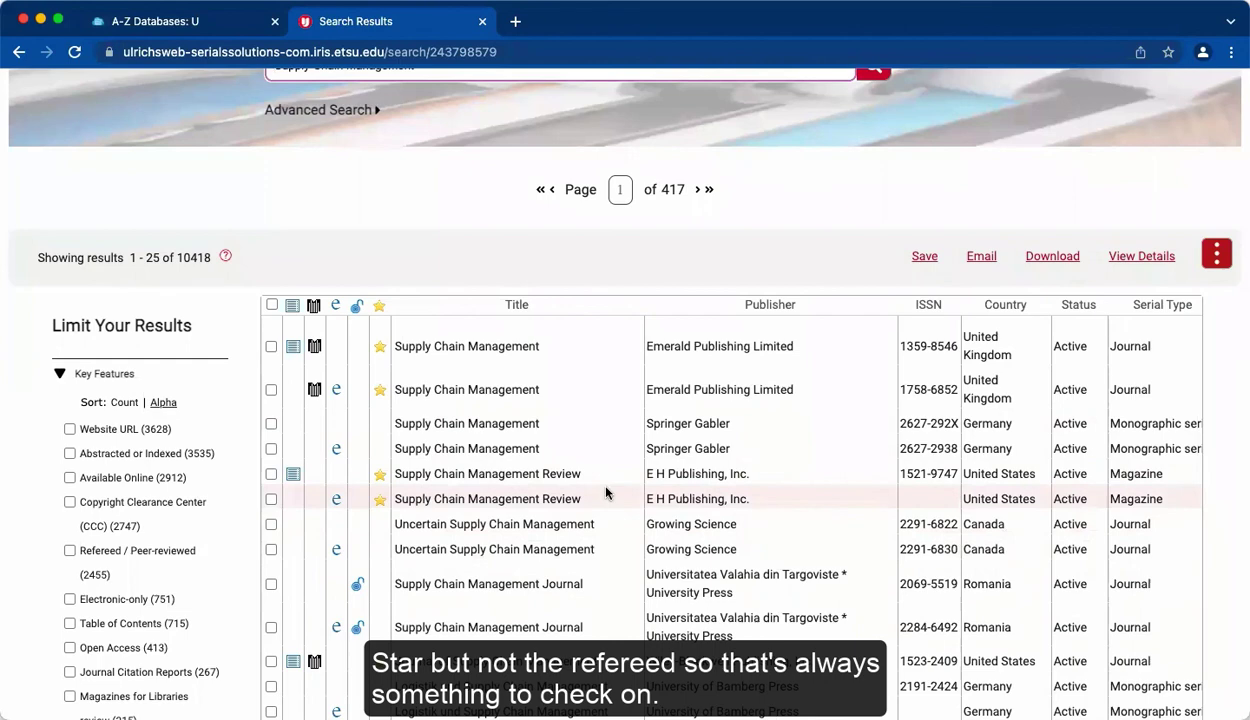
scroll(605, 492, down, 1)
scroll(213, 513, down, 1)
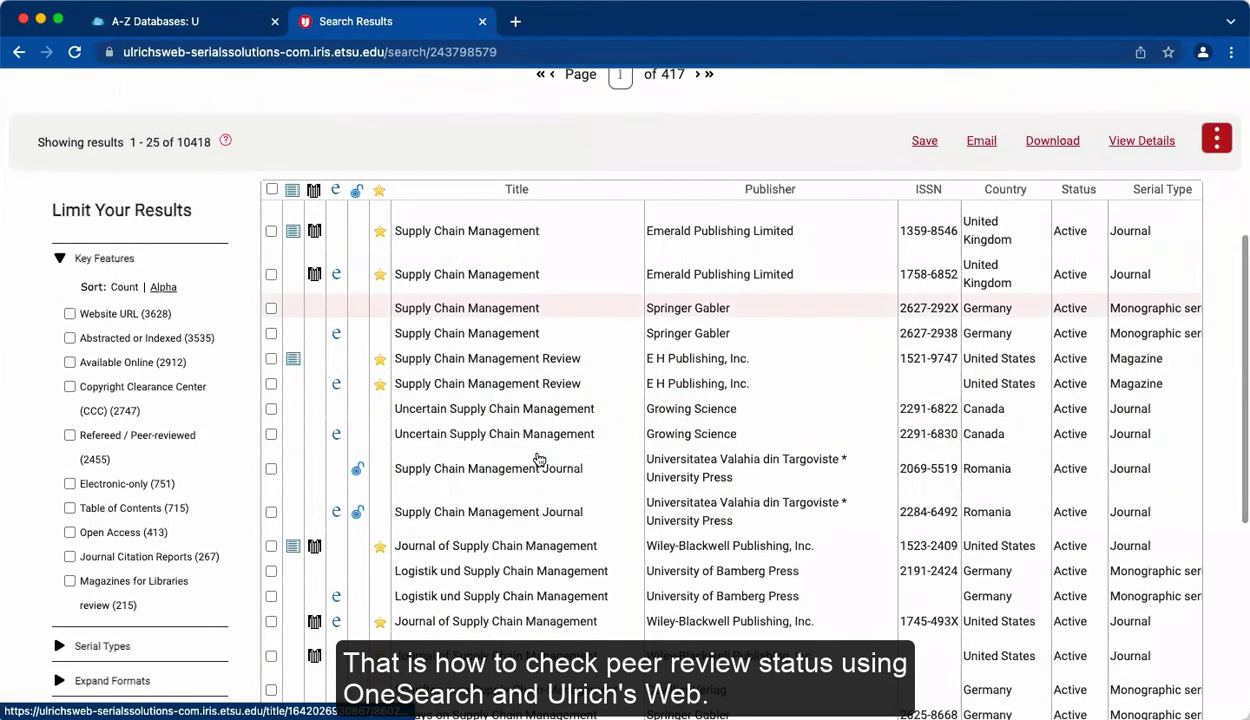